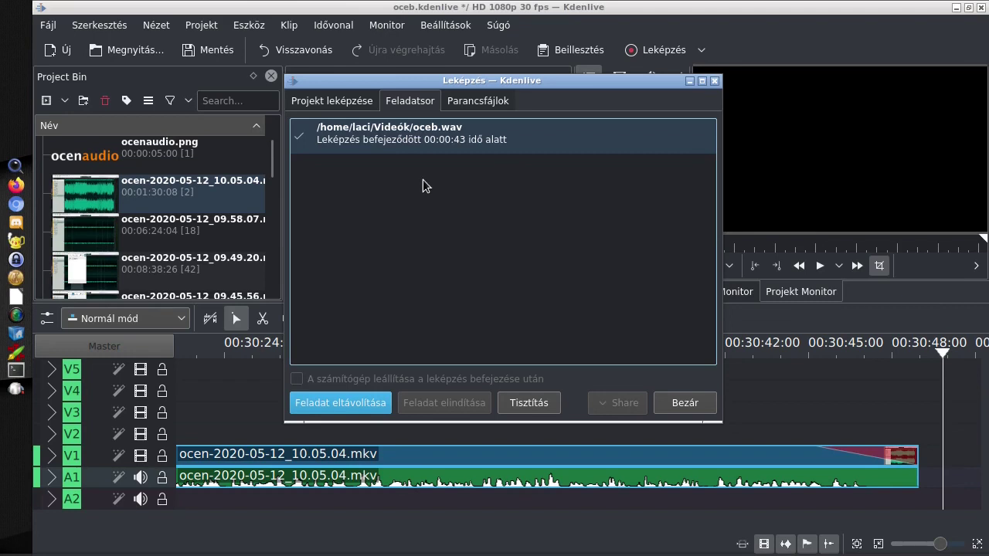
Remove the finished oceb.wav job from the render queue, close the rendering dialog and save the project
click(356, 399)
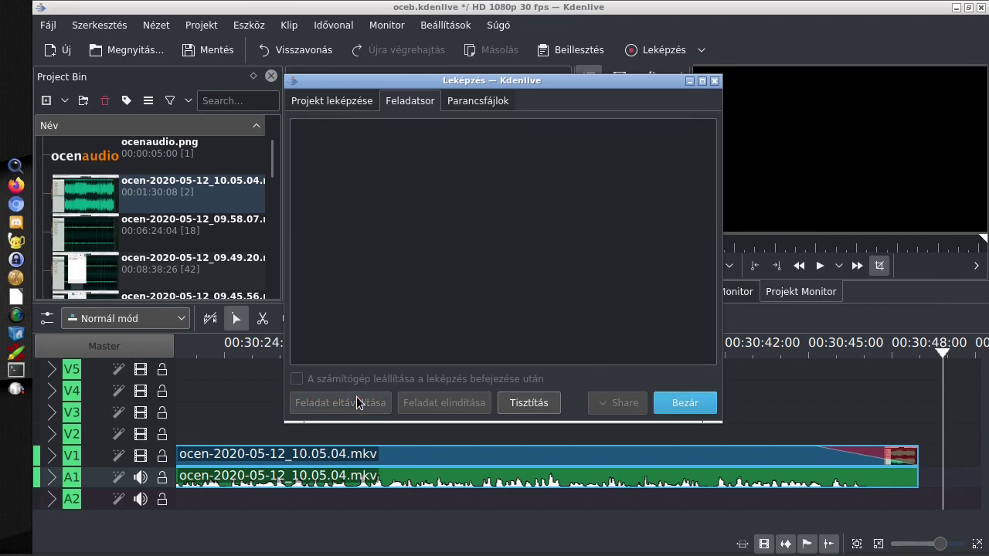
click(684, 403)
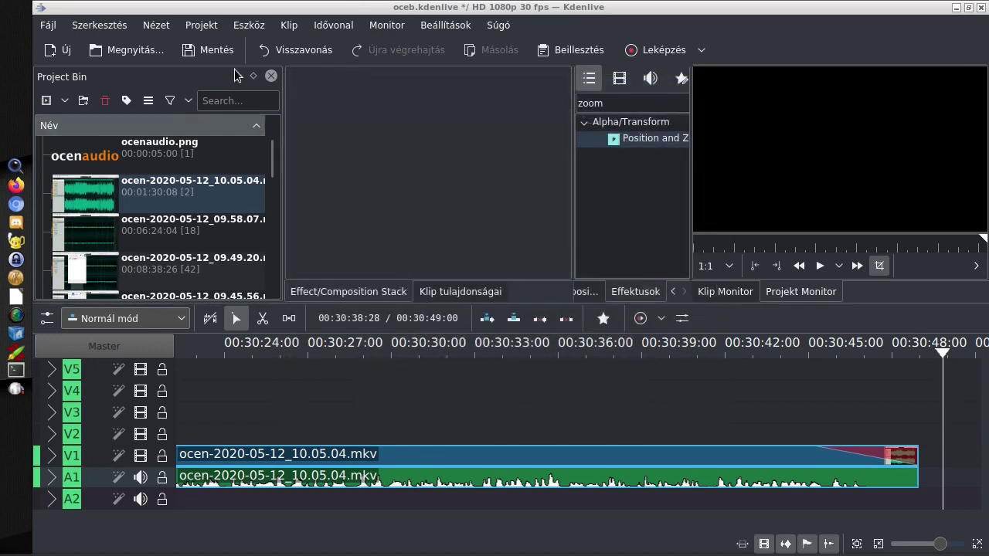
click(208, 50)
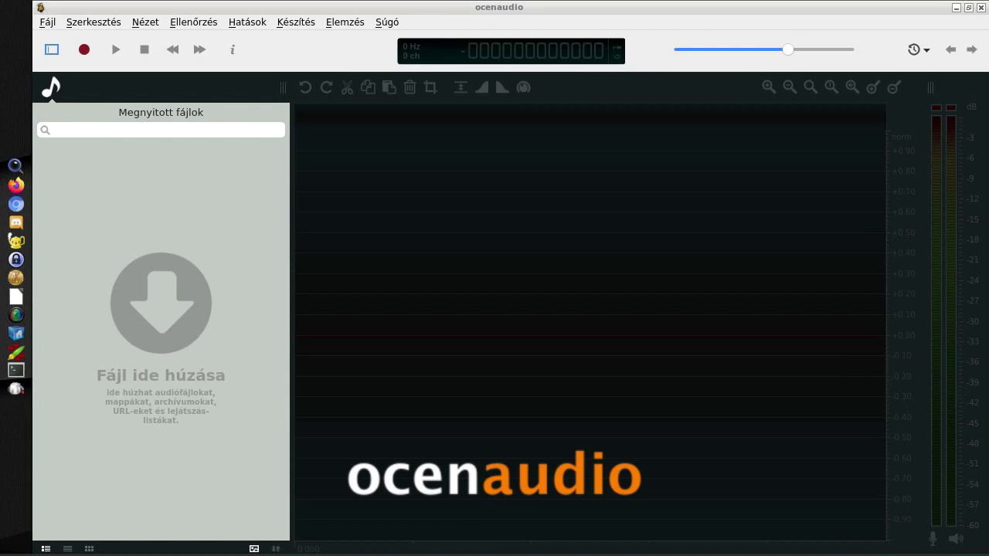
Load oceb.wav into ocenaudio and select the silent section at its end, from about 30:46.8 to the end
drag(32, 309, 139, 302)
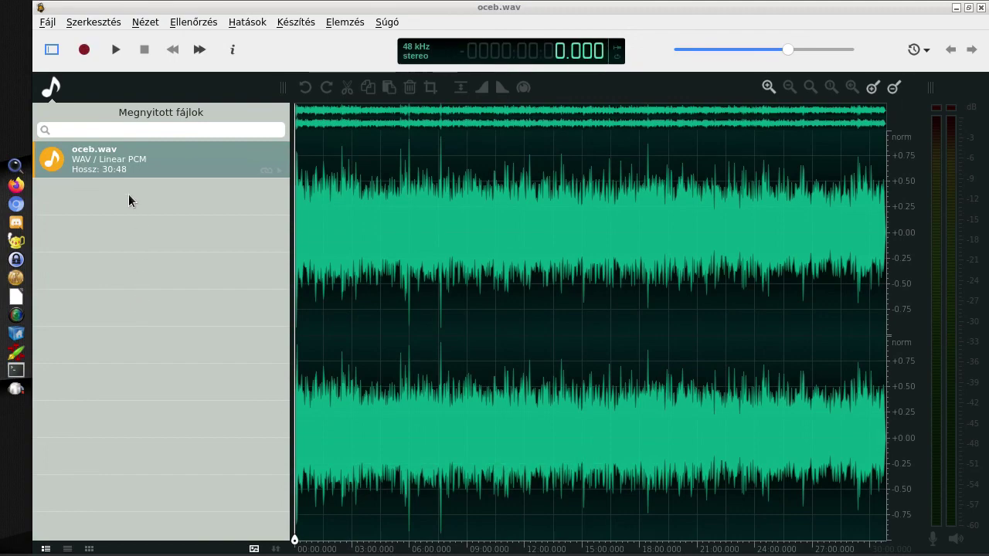
click(657, 264)
scroll(657, 264, up, 5)
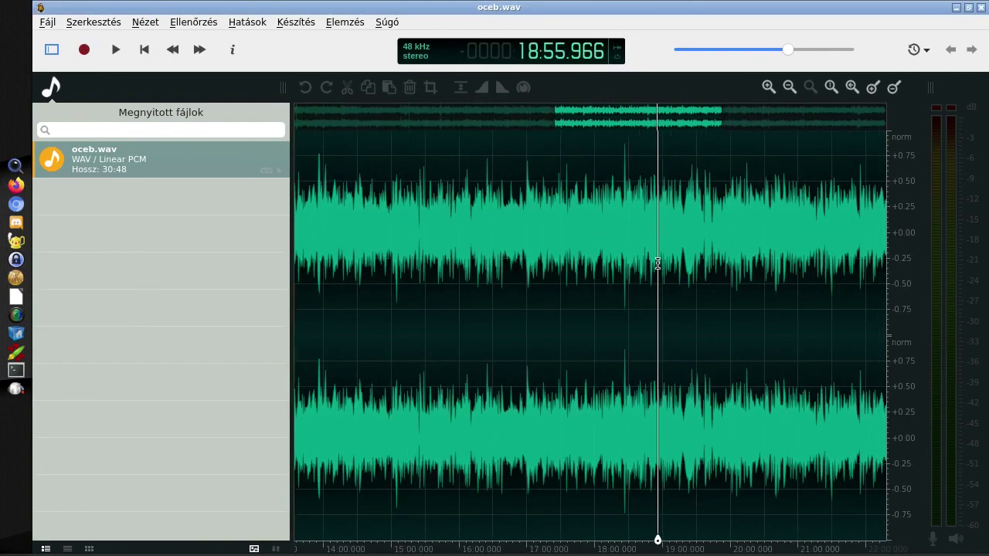
drag(662, 119, 881, 118)
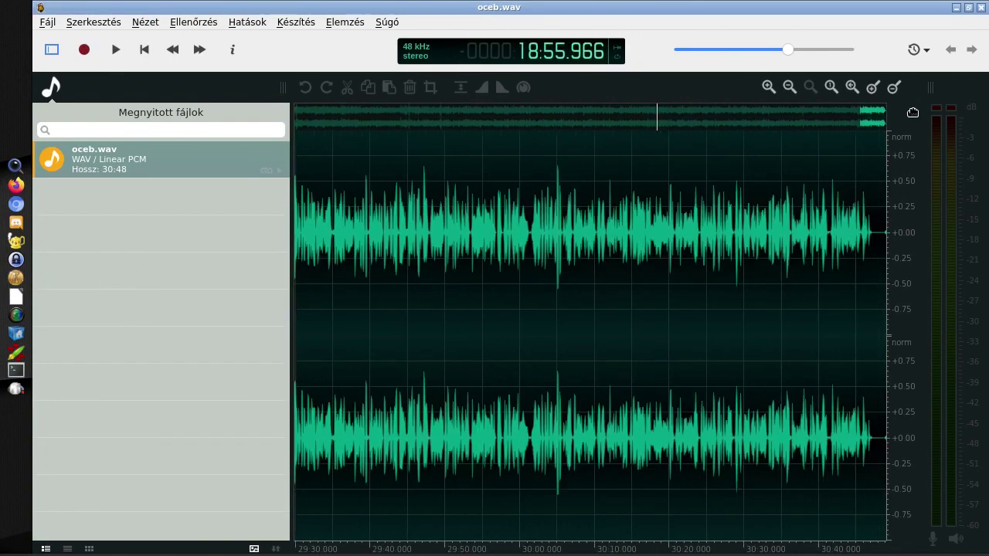
scroll(829, 265, up, 4)
click(815, 242)
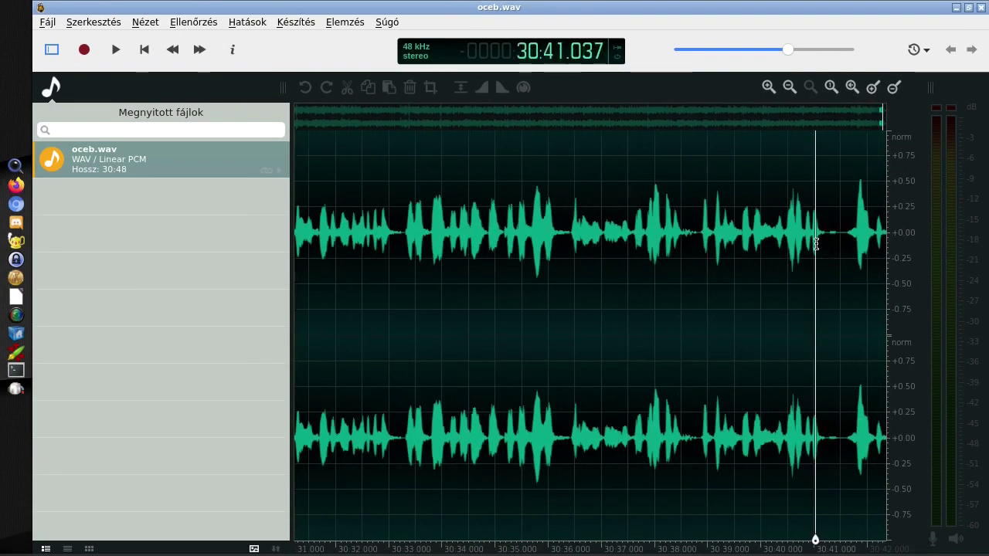
key(End)
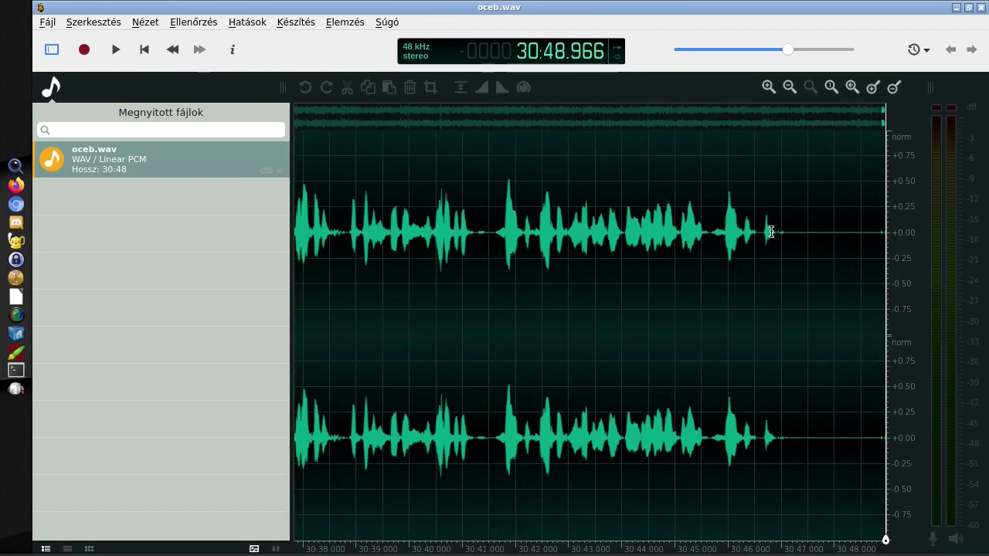
drag(774, 232, 884, 230)
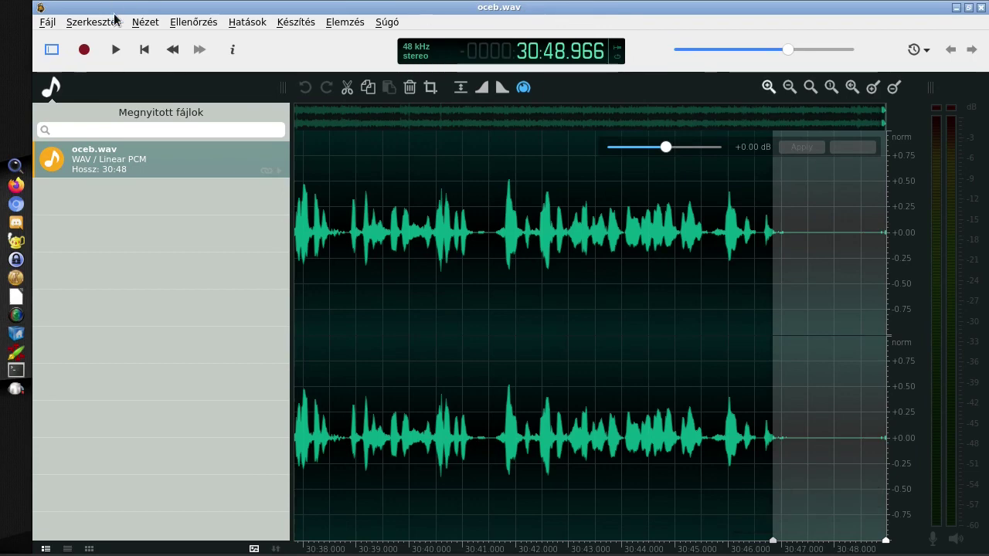
Capture a noise profile from the selected silent section with Noise Reduction (Zajcsökkentés) and apply the effect
click(245, 23)
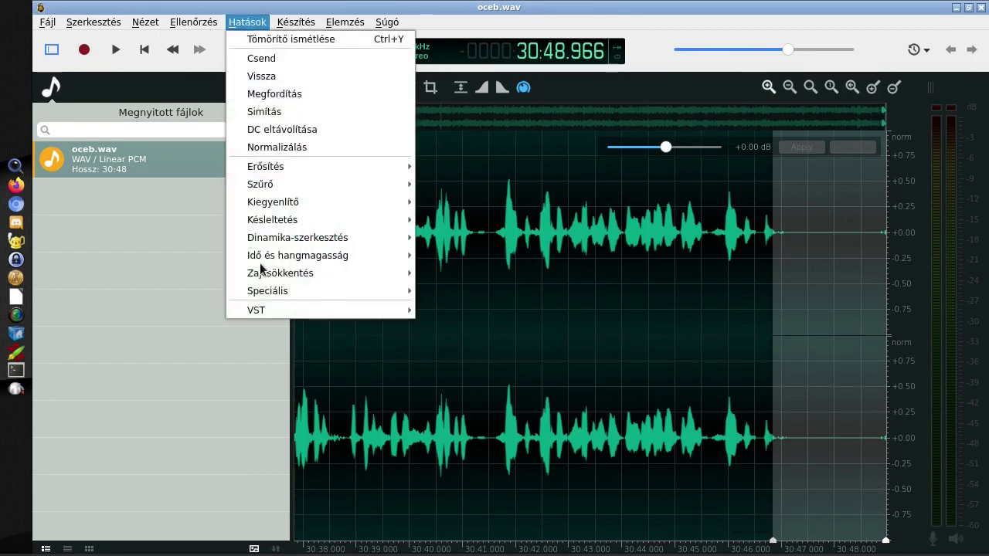
mouse_move(314, 278)
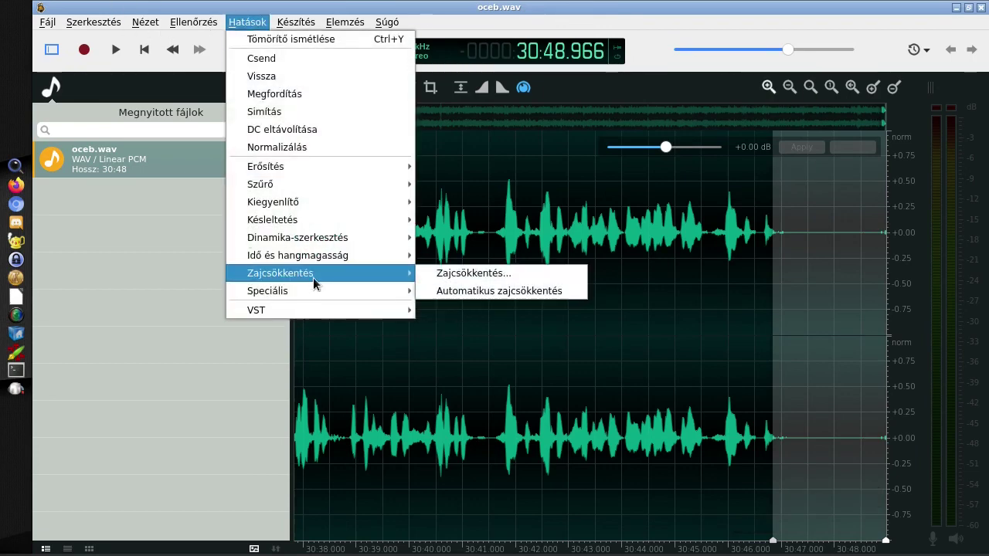
click(469, 274)
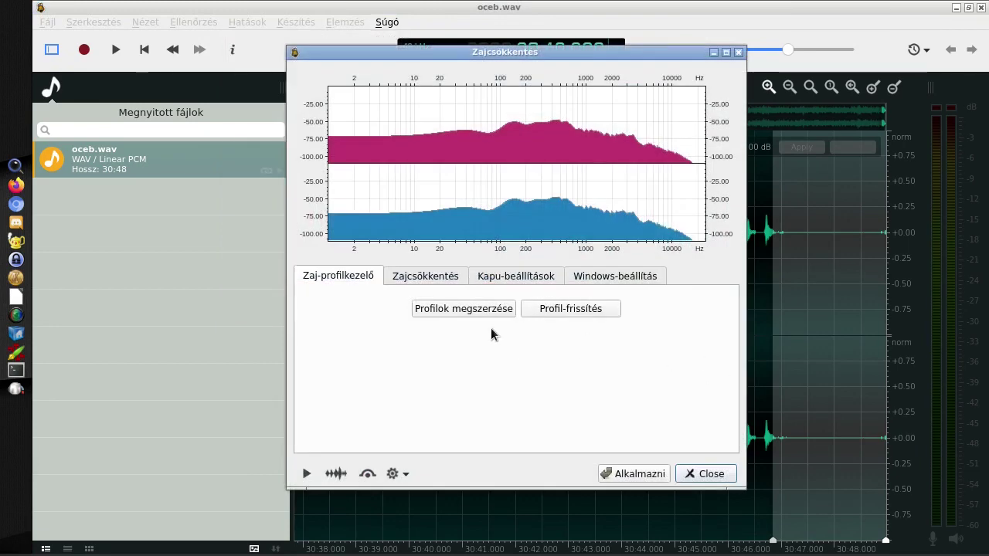
click(465, 309)
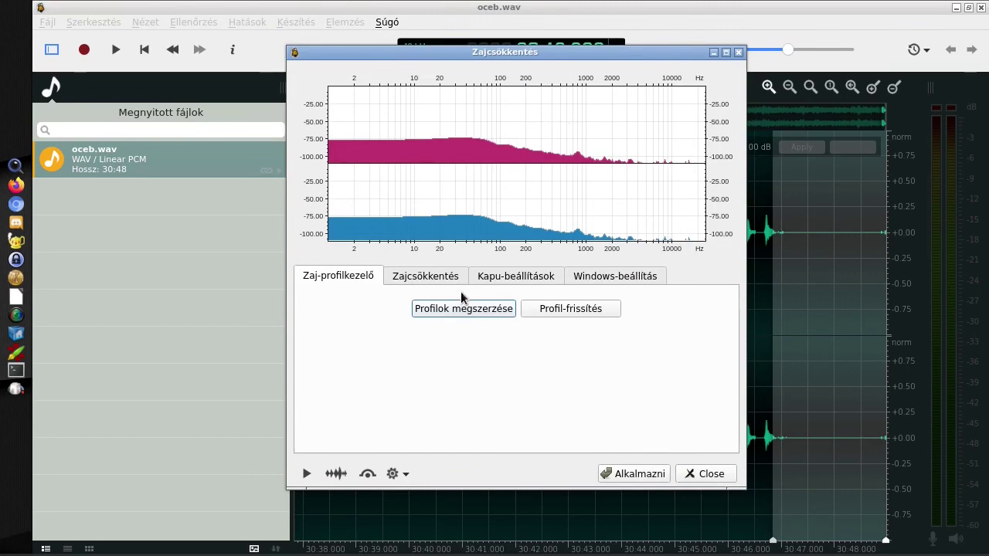
click(639, 474)
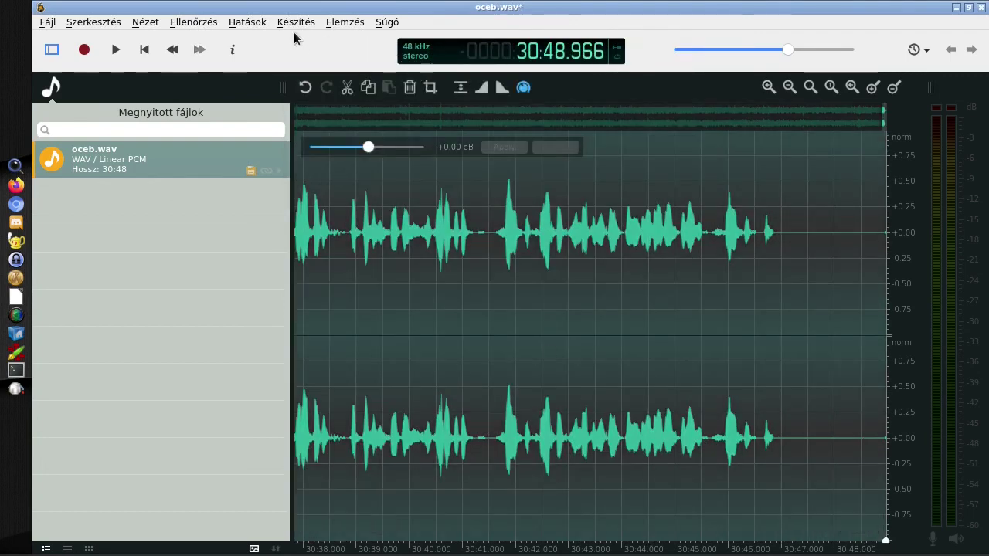
Apply Noise Reduction to the whole recording with a 12.0 dB reduction factor and the Zajcsökkentés output
click(244, 23)
mouse_move(307, 275)
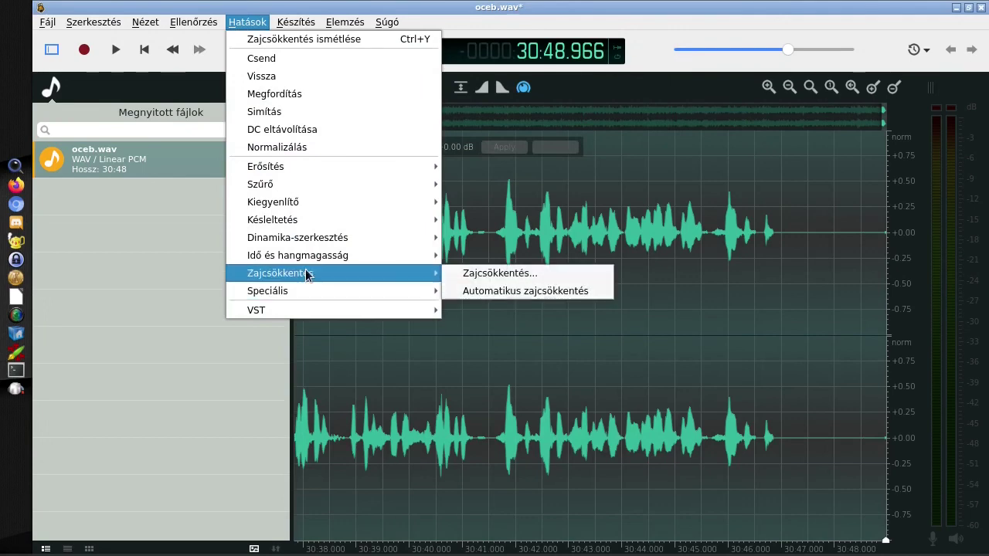
click(499, 273)
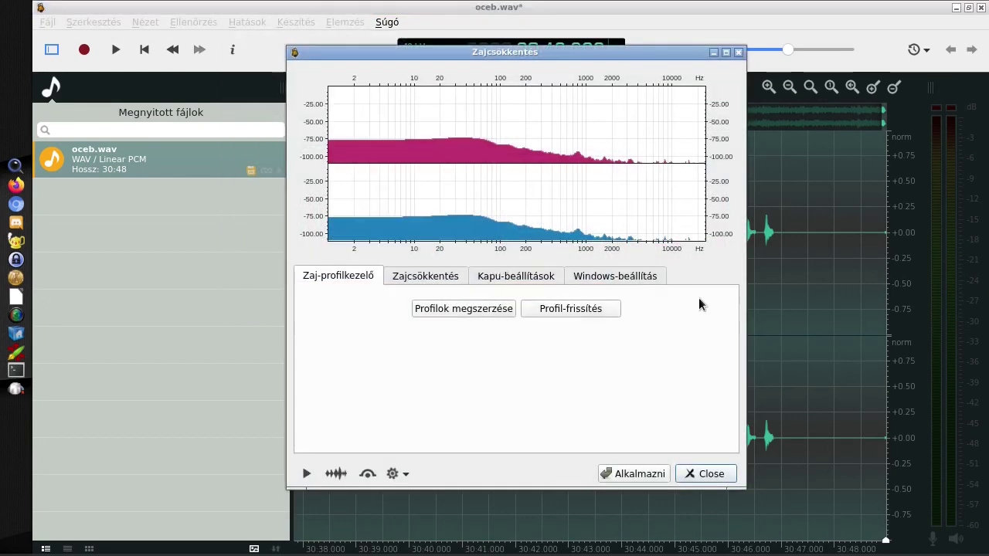
click(452, 276)
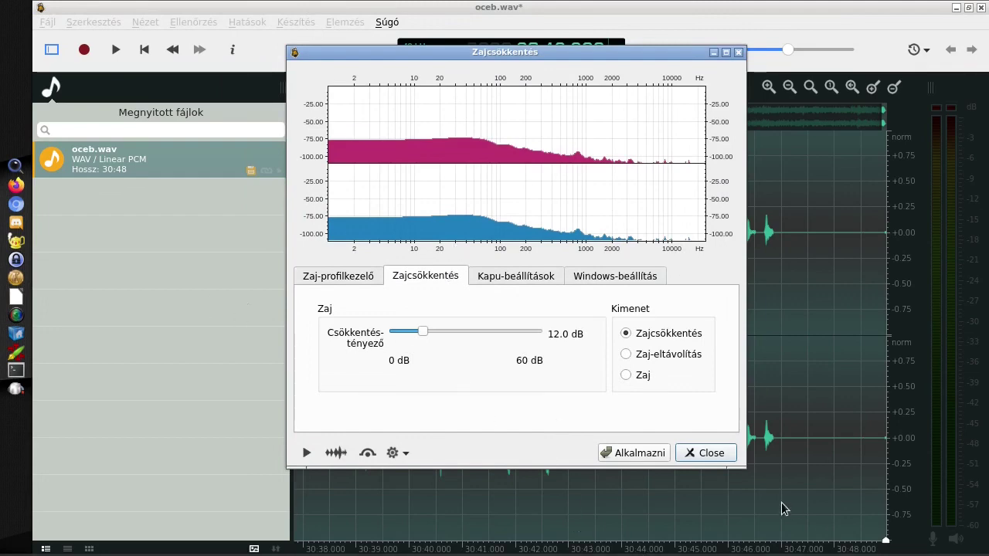
click(628, 453)
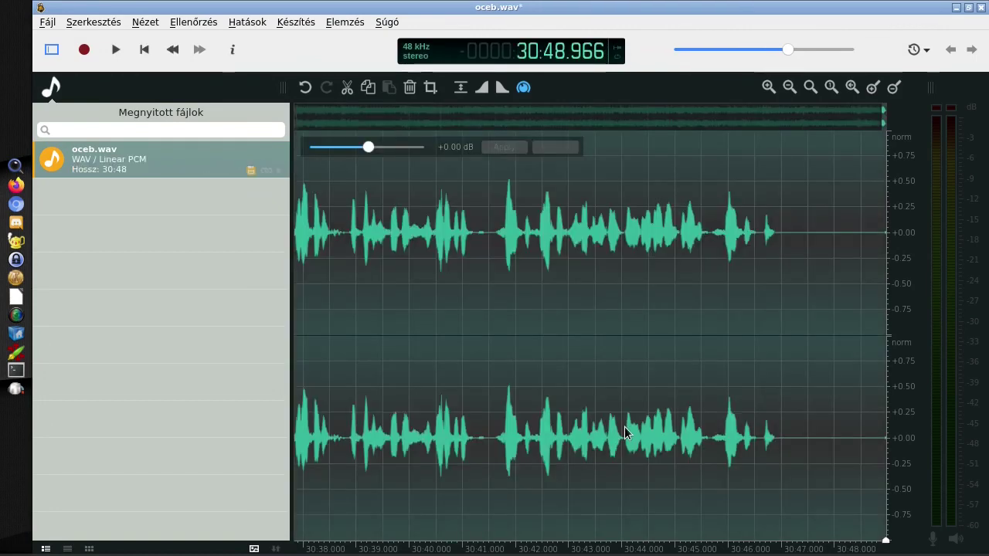
Examine the waveform over the full length of the recording and clear the selection
click(822, 399)
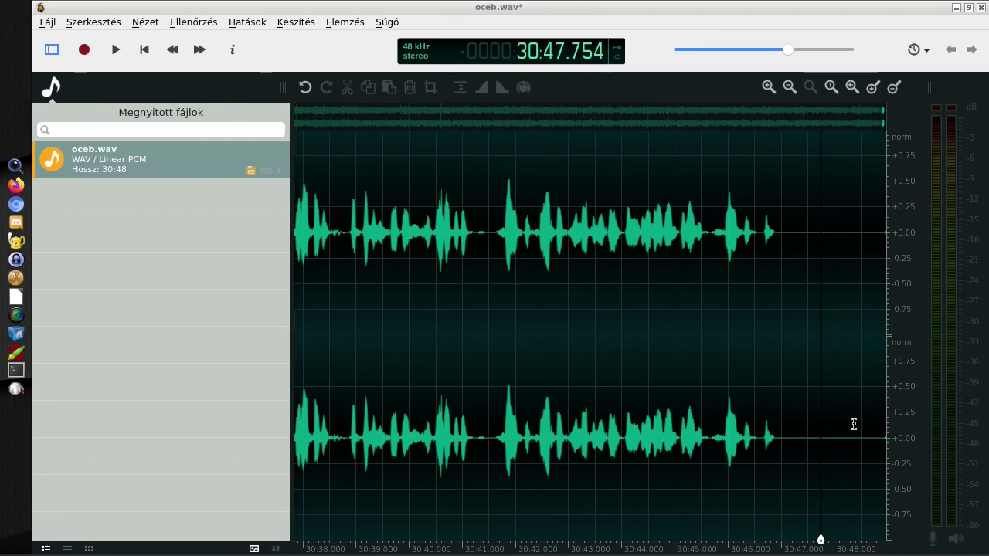
double_click(671, 344)
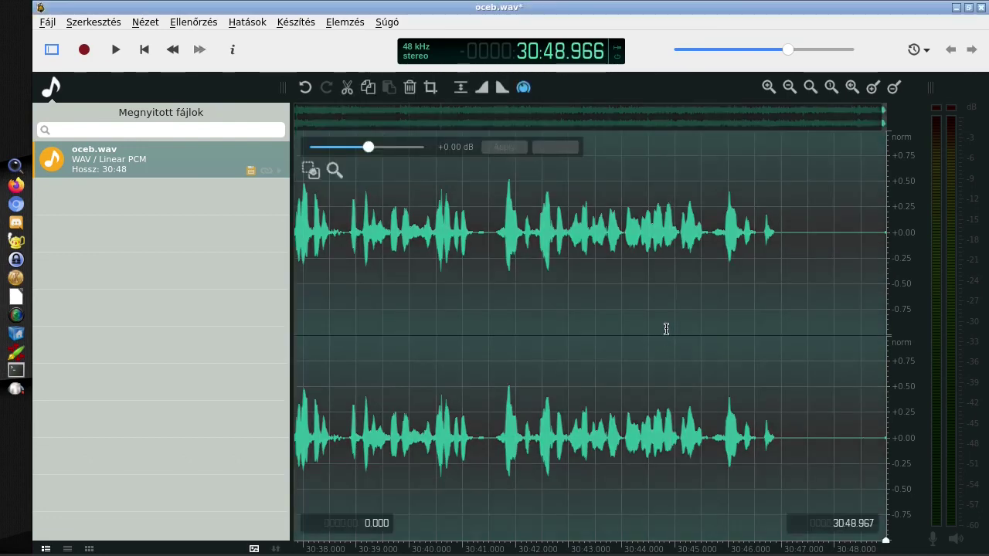
scroll(614, 322, down, 2)
scroll(613, 322, down, 5)
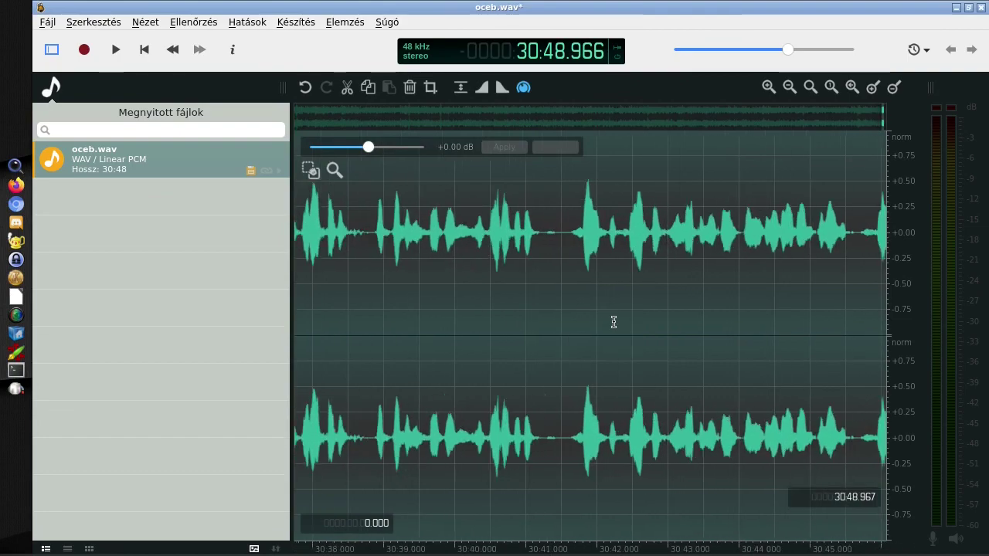
scroll(613, 322, down, 8)
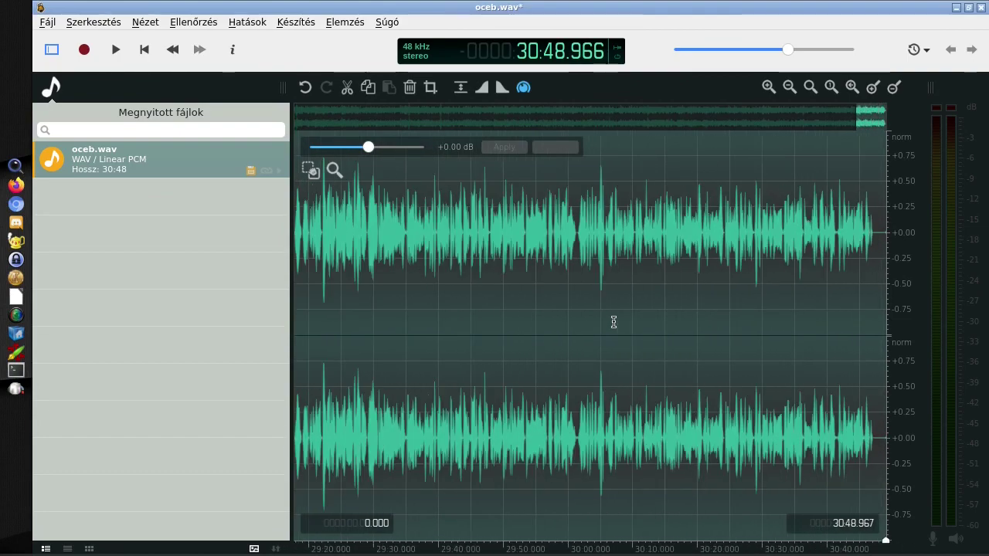
scroll(614, 322, down, 4)
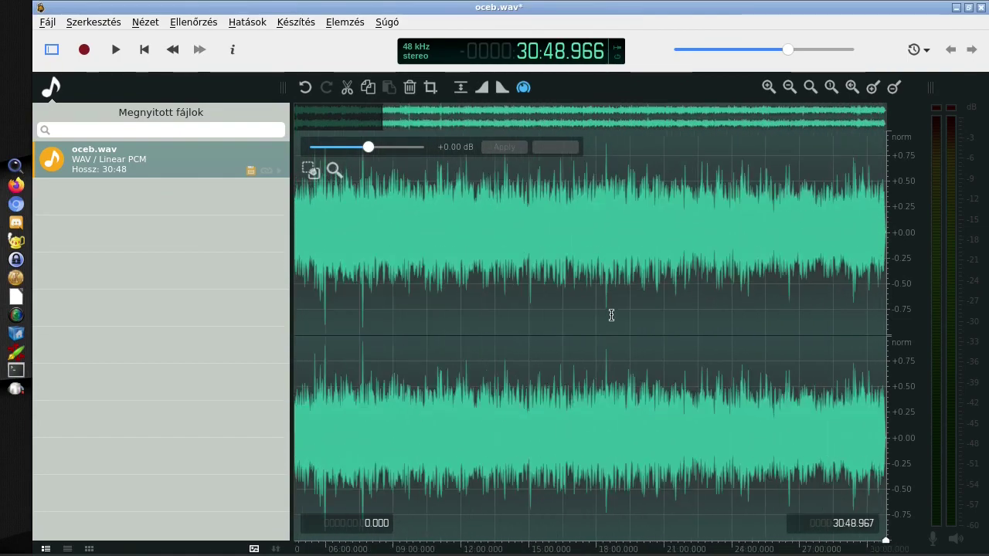
click(612, 315)
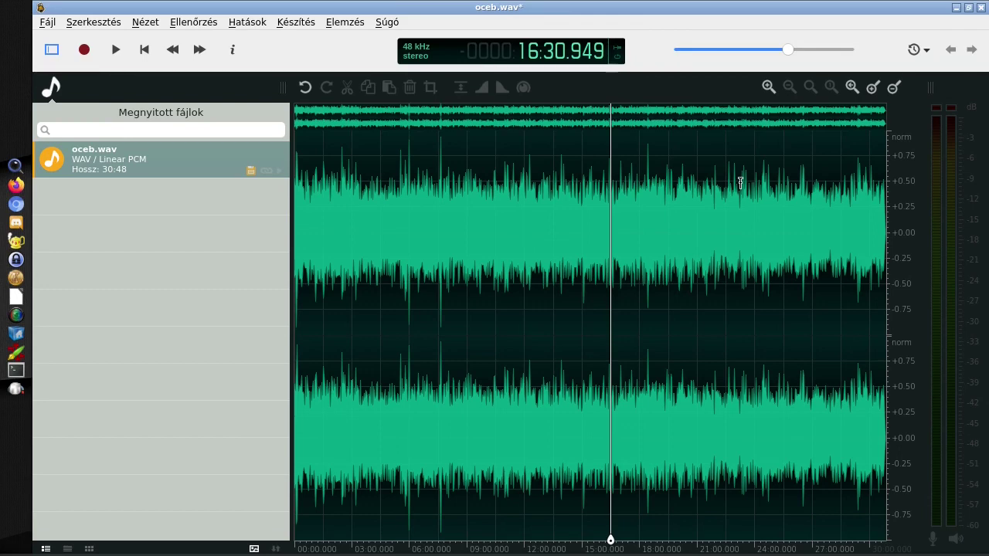
Open the GClip VST effect for the recording, show its waveform preview and start playback
click(249, 23)
mouse_move(311, 318)
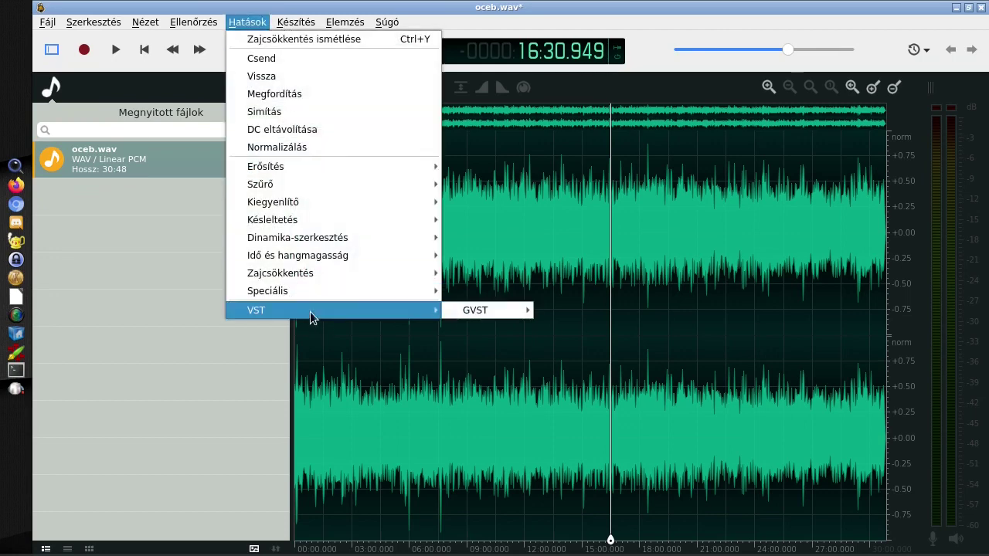
mouse_move(479, 321)
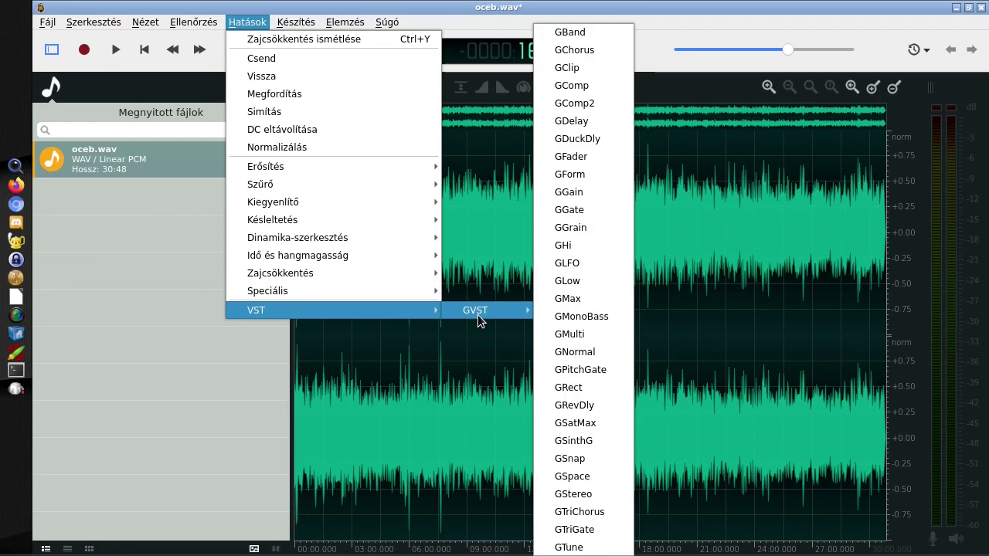
click(595, 69)
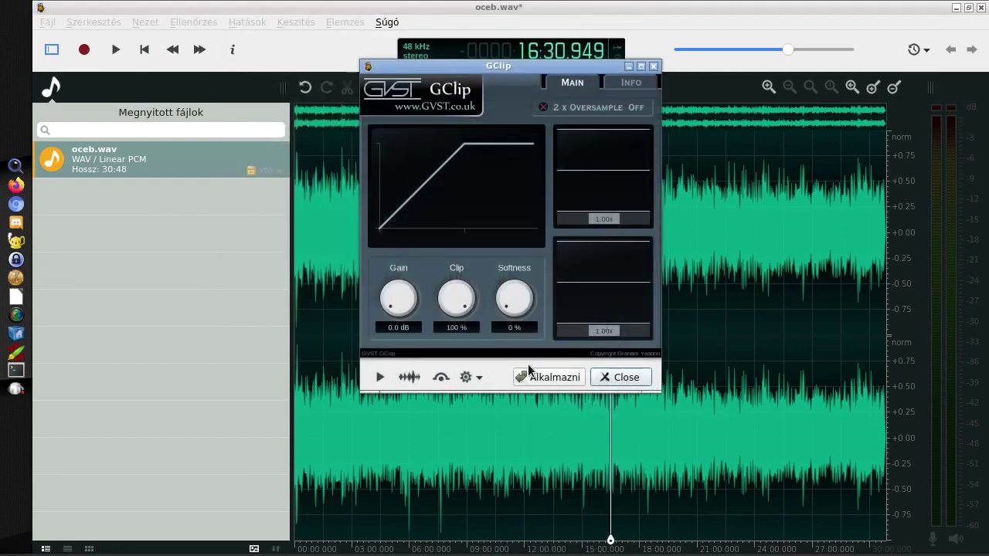
click(409, 377)
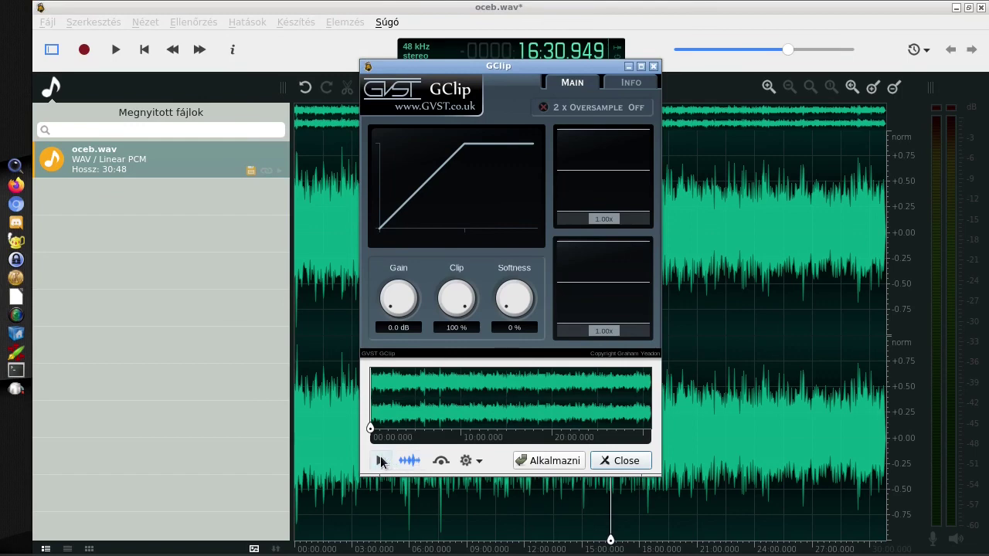
click(380, 461)
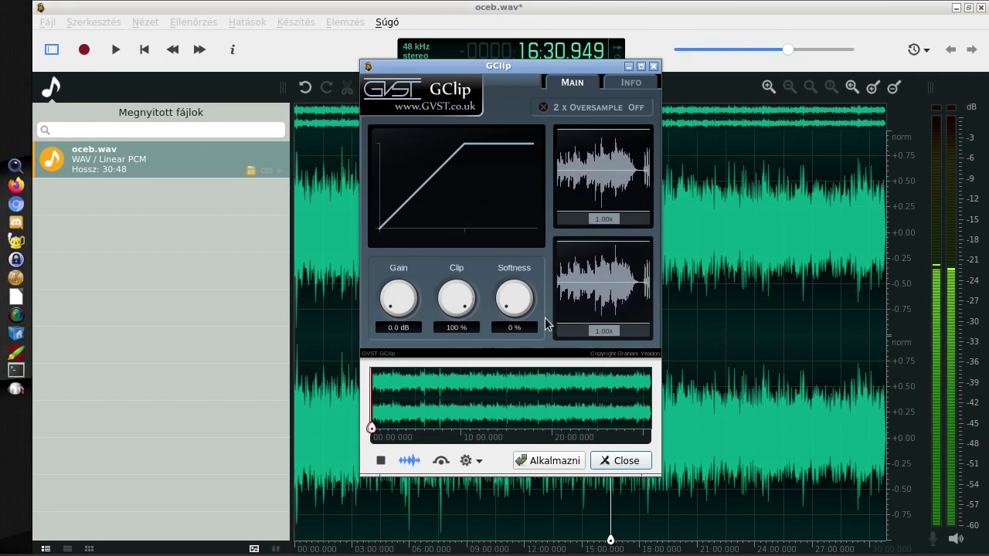
Set GClip's Clip level to 42 %, stop the preview and apply the effect to the recording
drag(457, 298, 468, 335)
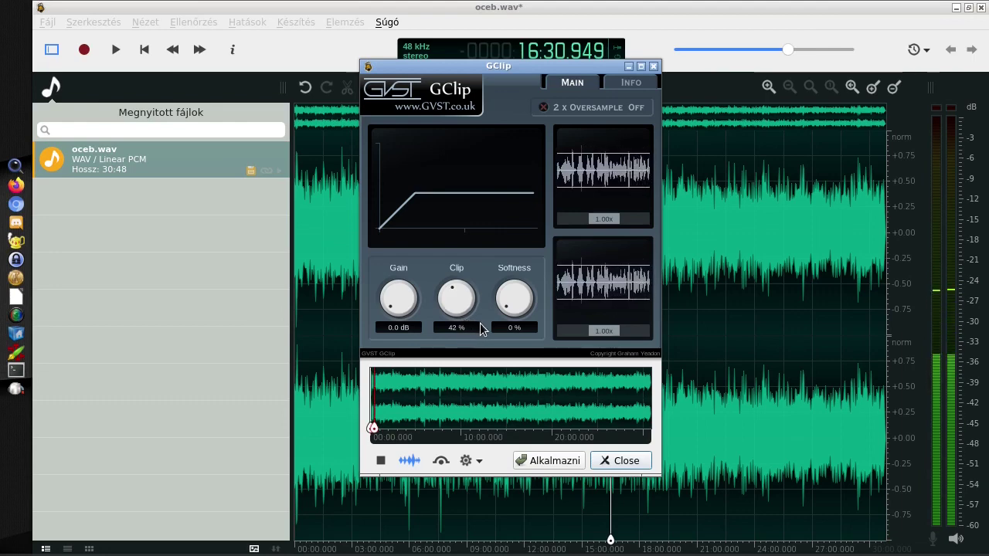
click(380, 460)
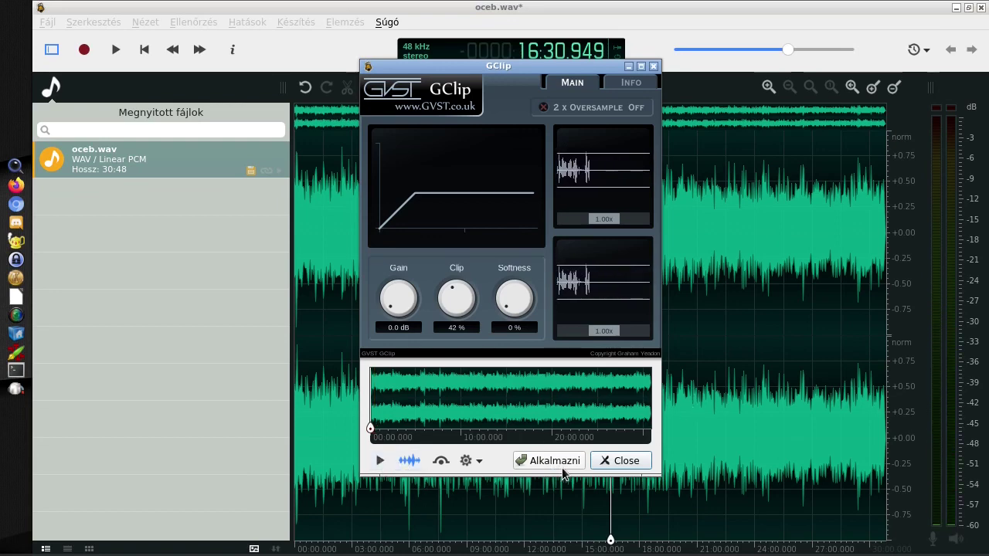
click(552, 462)
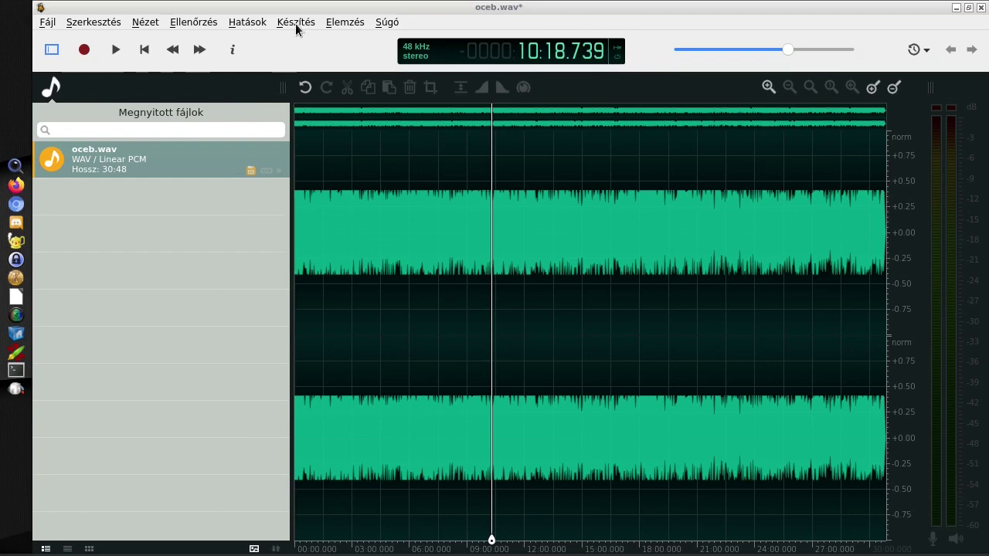
Open the 31-band graphic equalizer for the recording
click(251, 23)
mouse_move(300, 207)
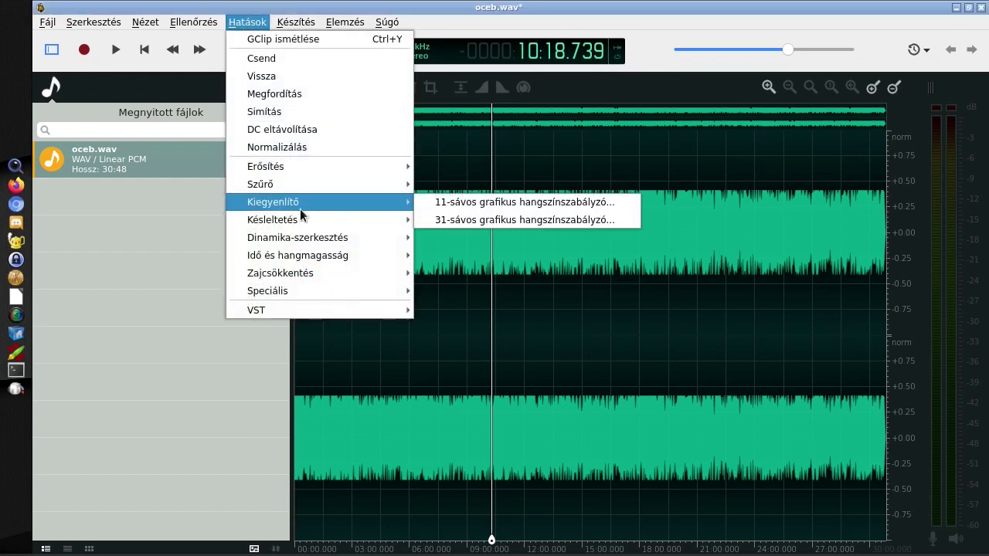
click(474, 220)
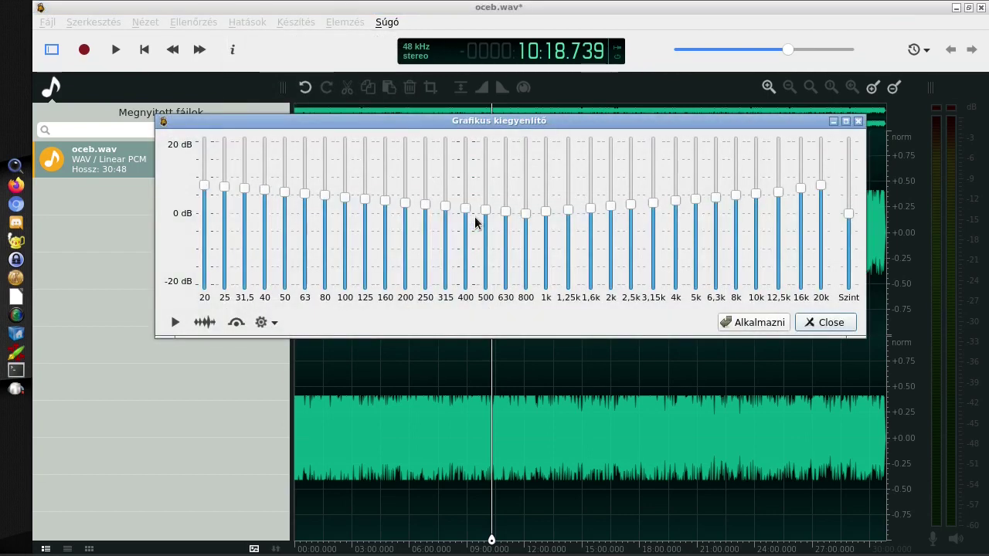
Try the built-in Fordított V forma preset in the graphic equalizer
click(274, 324)
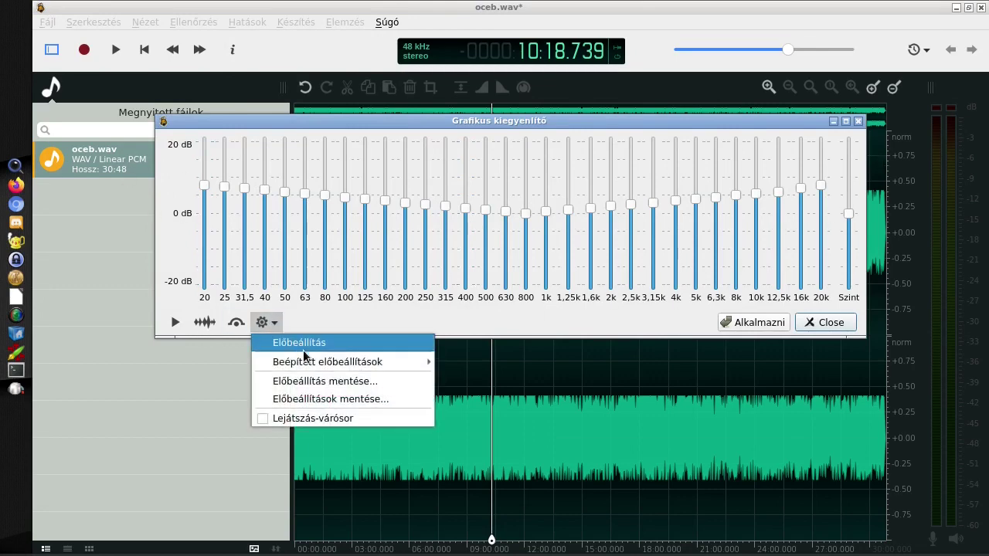
mouse_move(307, 368)
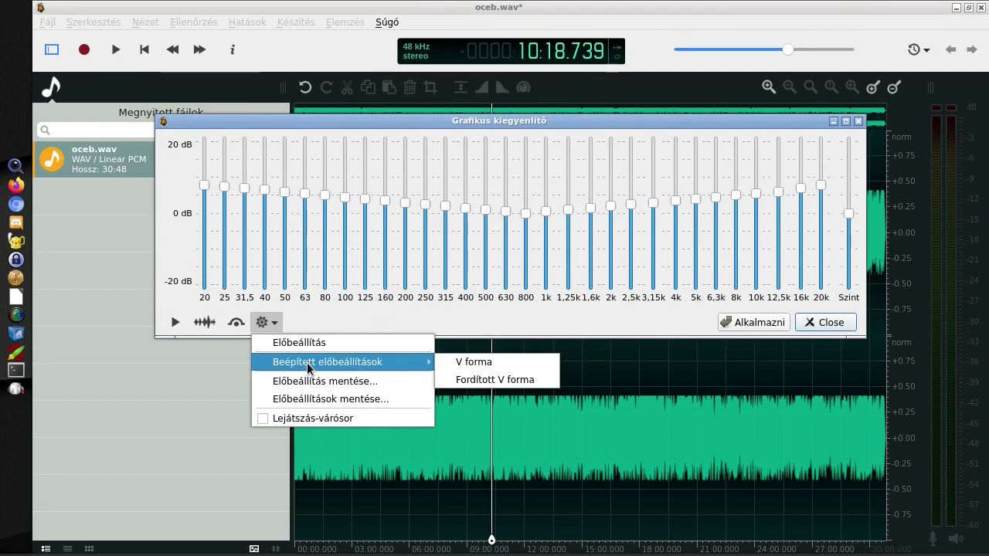
click(541, 384)
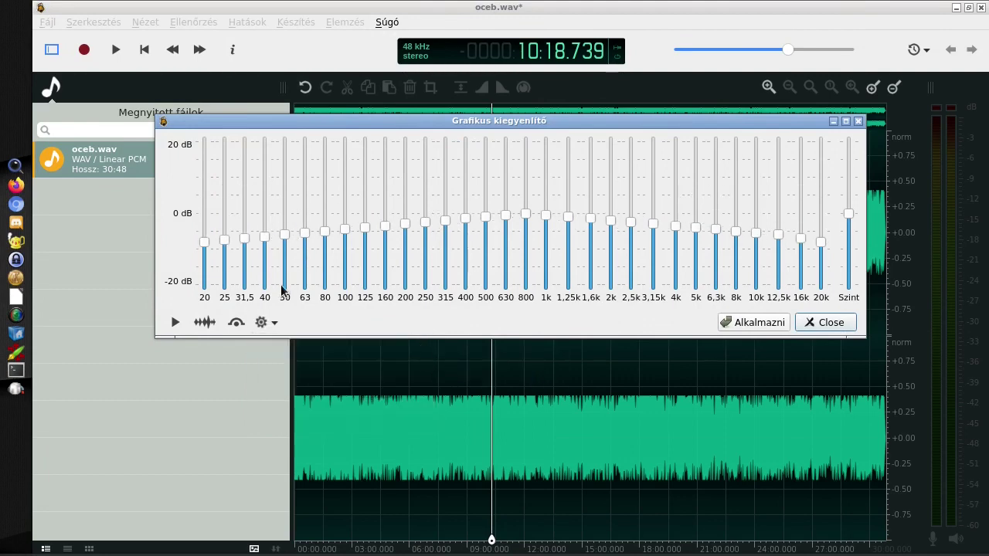
Load the built-in V forma preset in the graphic equalizer and apply it to the recording
click(265, 323)
mouse_move(285, 367)
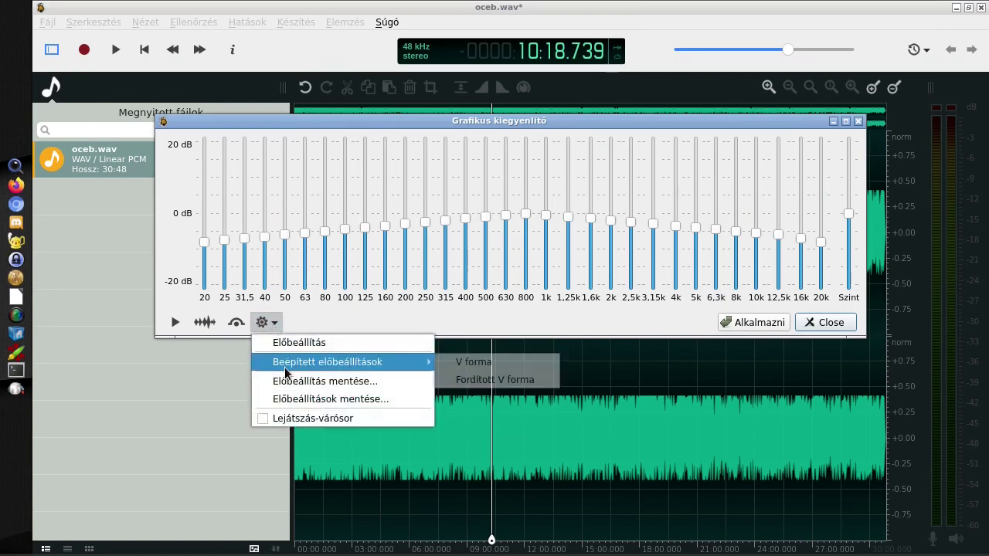
click(475, 362)
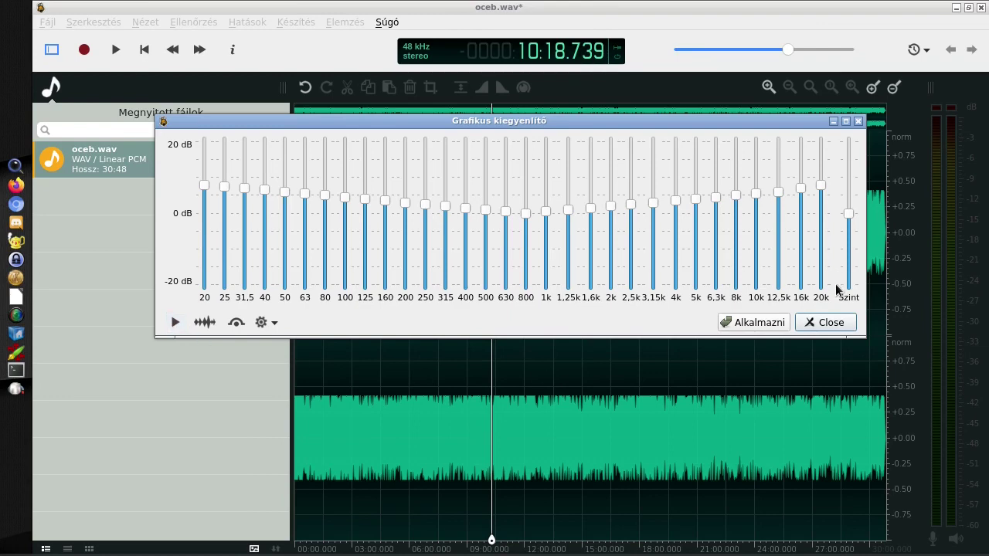
click(752, 324)
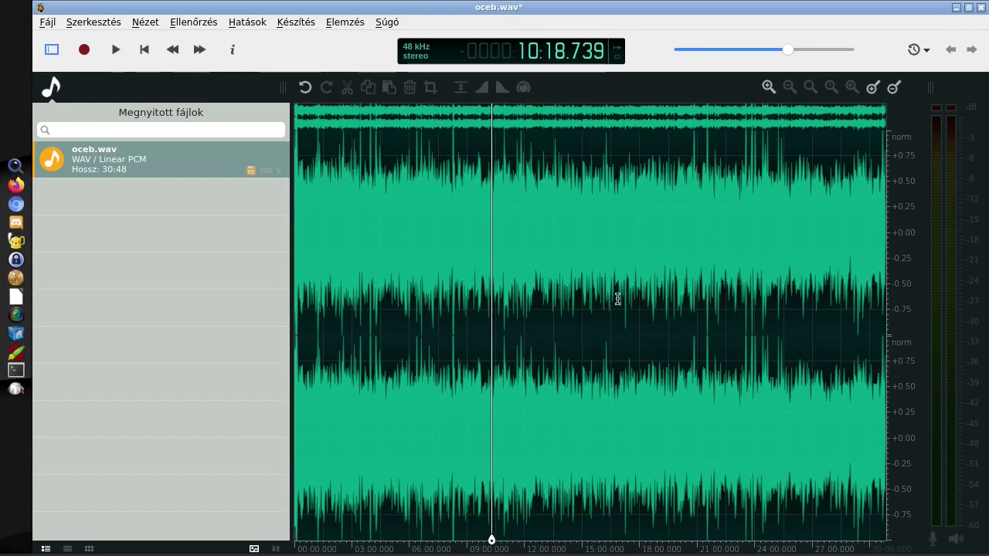
Apply the GClip VST effect to the equalized recording with the Clip level set to 88 %
click(248, 23)
mouse_move(286, 292)
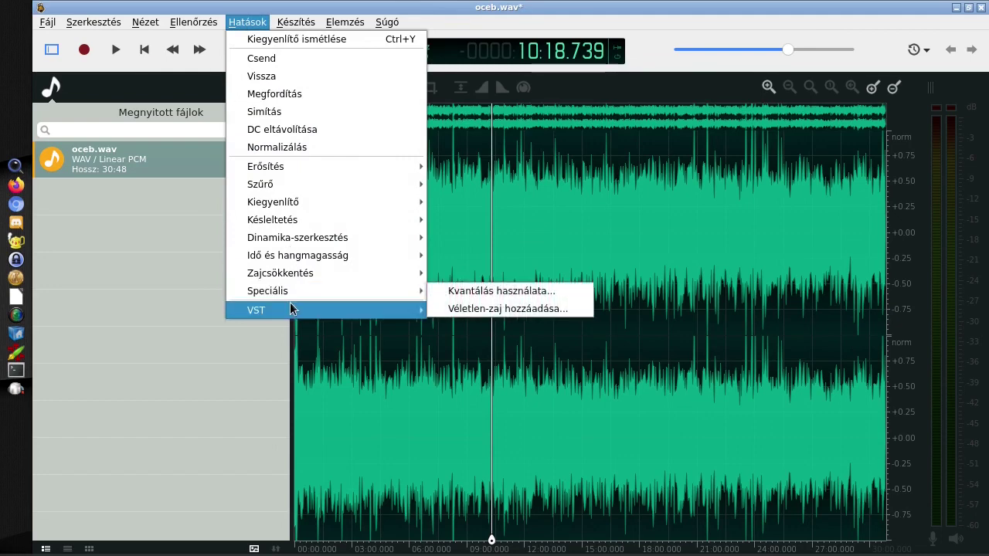
mouse_move(291, 309)
mouse_move(455, 307)
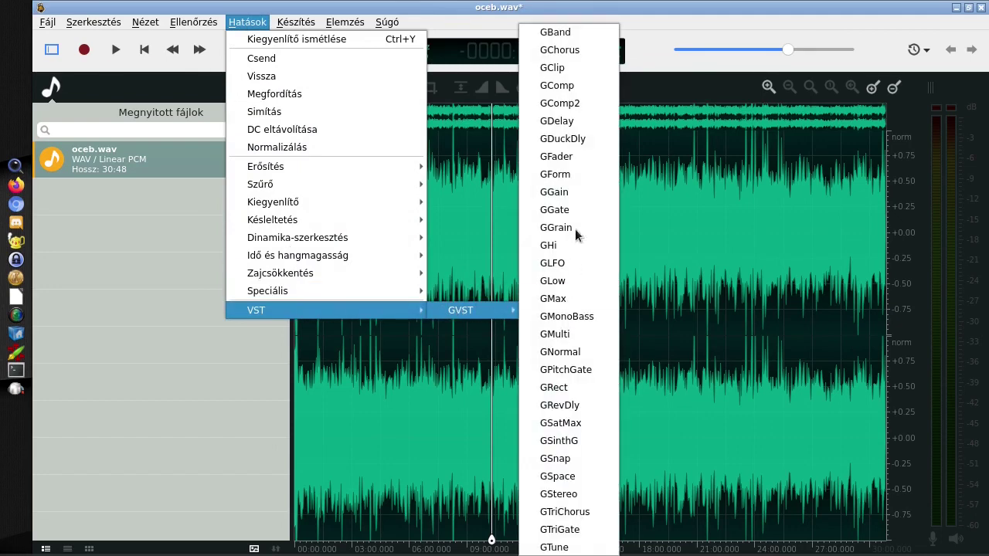
click(582, 68)
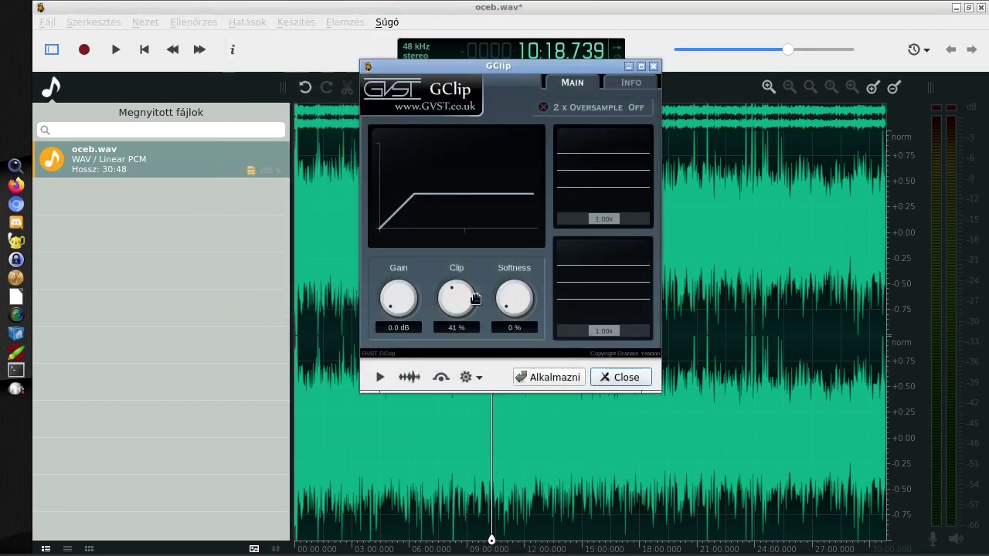
drag(454, 290, 616, 293)
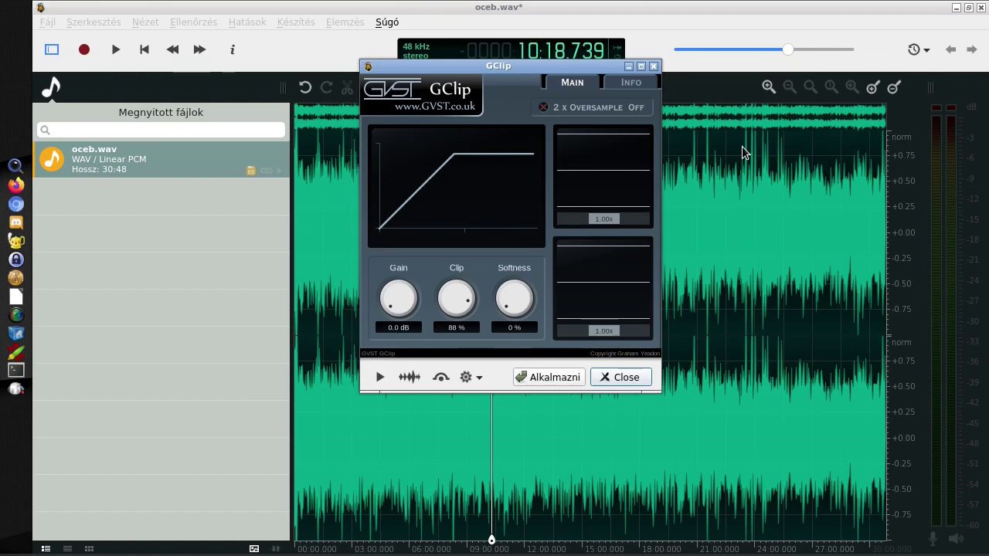
click(531, 375)
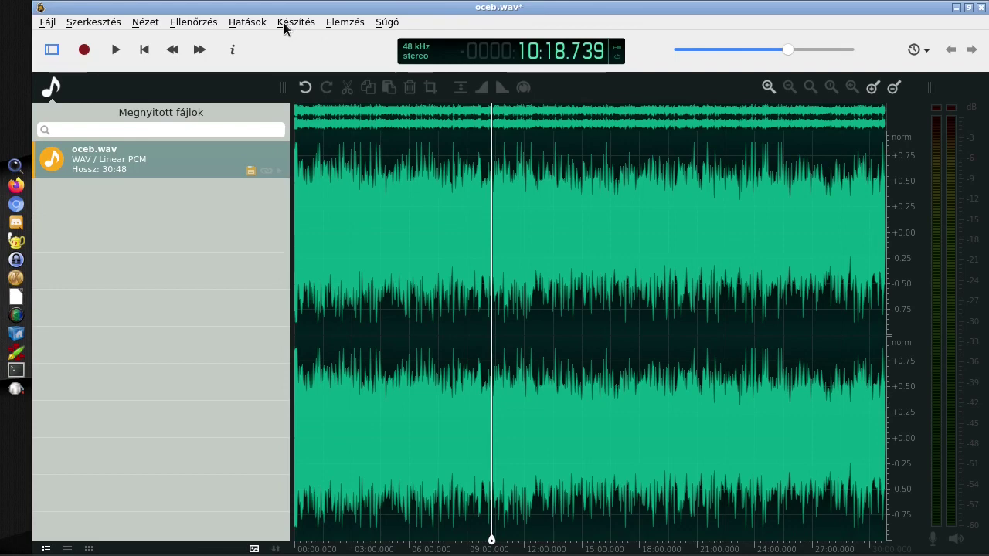
Normalize the recording to 95 % with the level unit kept as Százalékos, and clear the selection
click(234, 25)
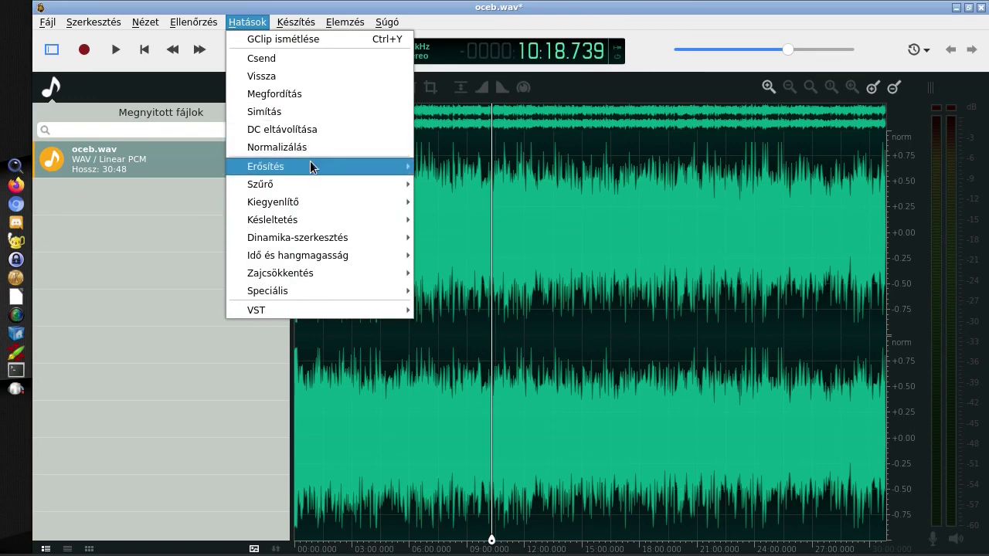
mouse_move(312, 166)
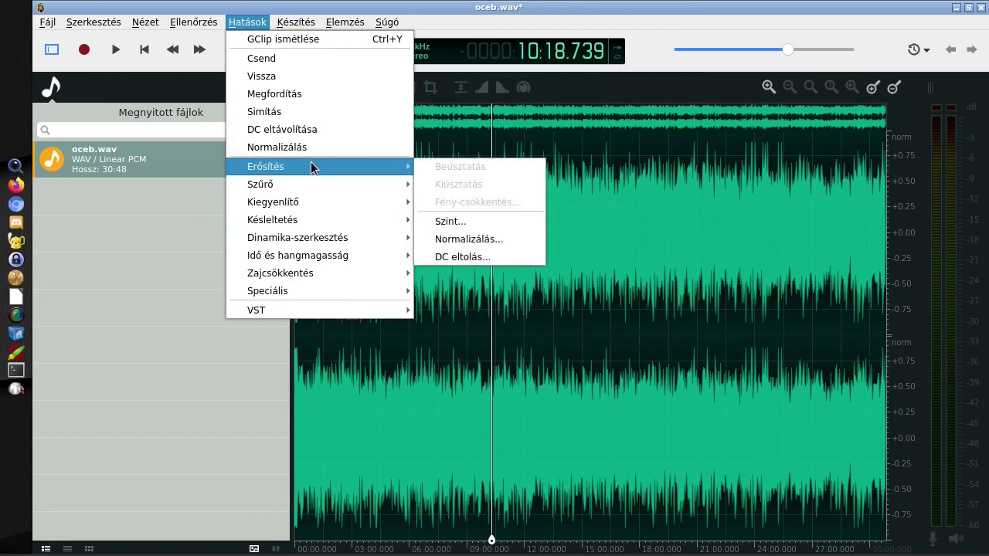
click(494, 236)
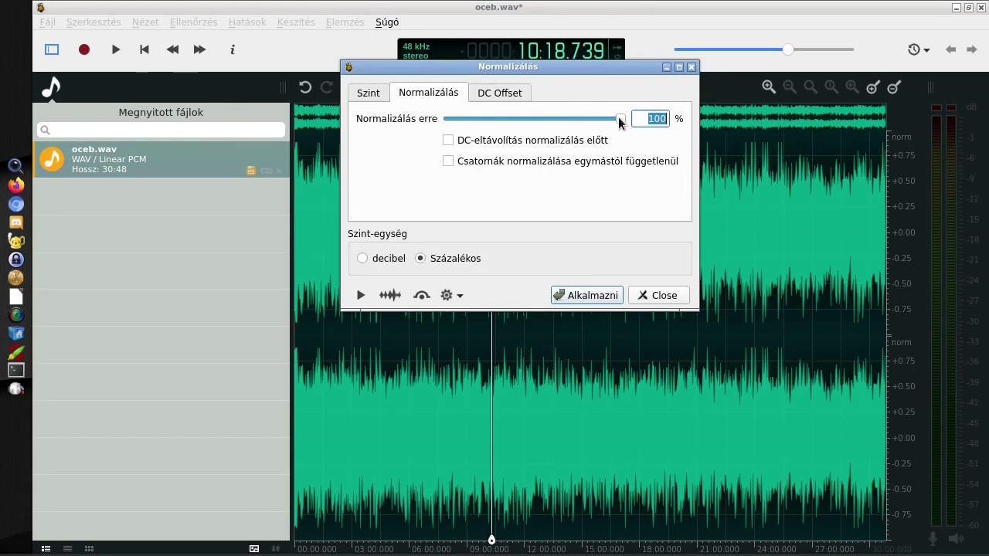
drag(621, 120, 613, 122)
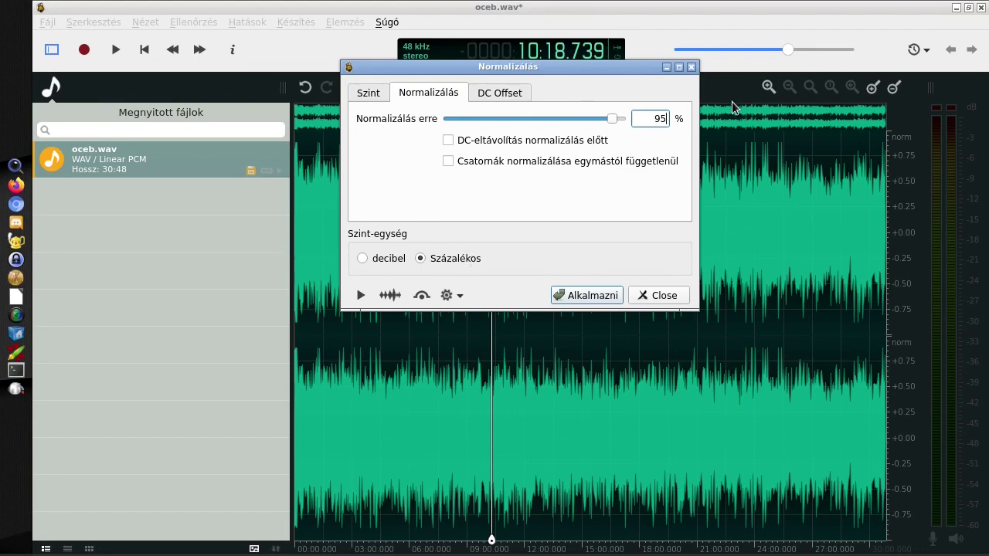
click(362, 259)
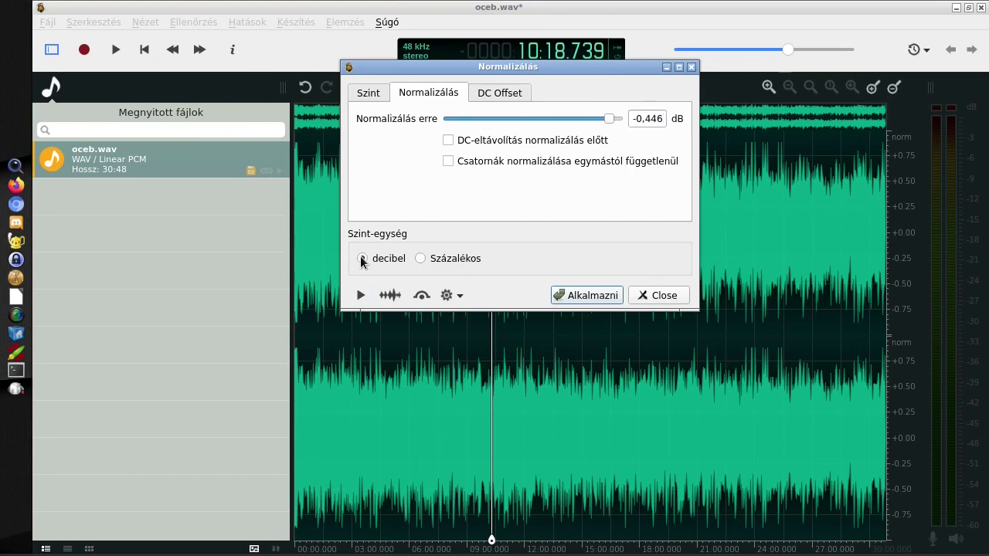
click(448, 262)
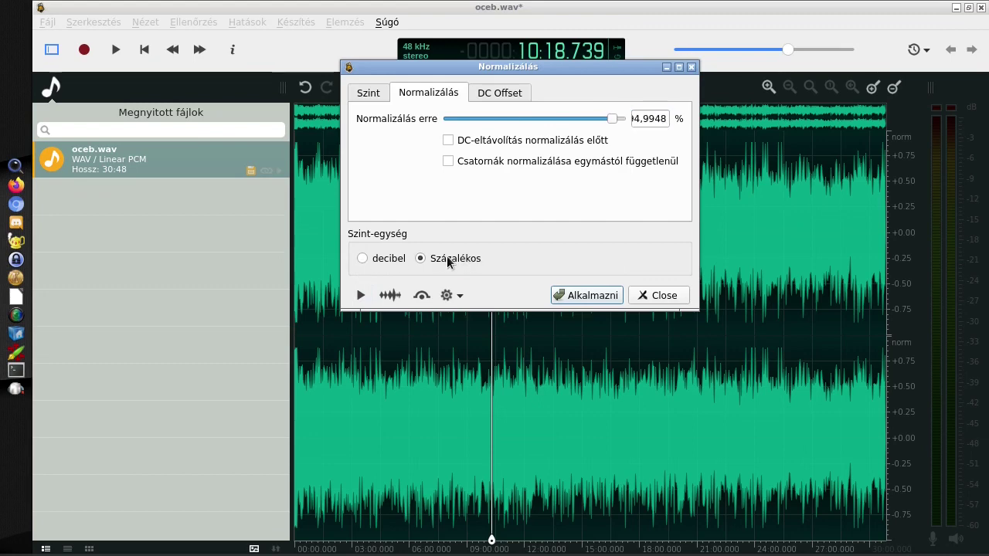
click(583, 296)
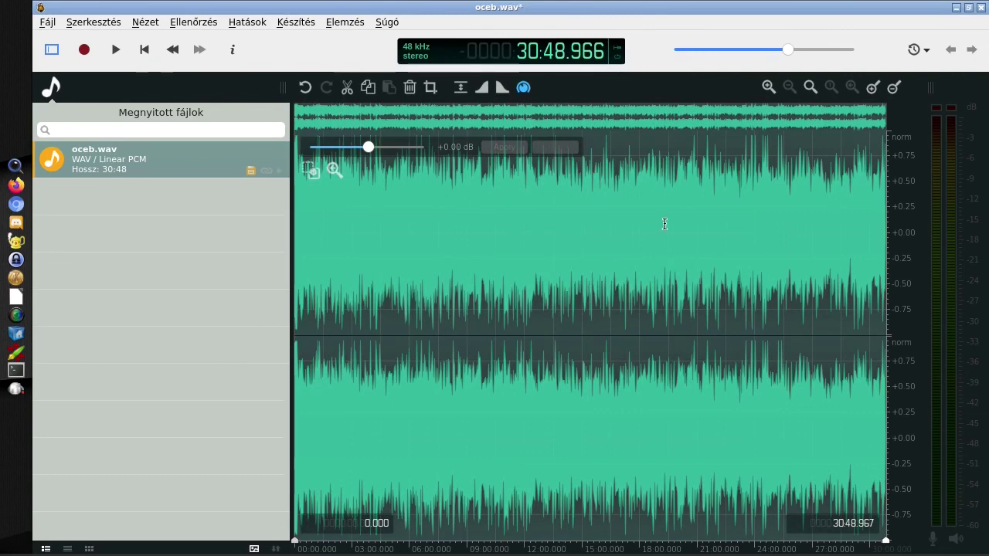
click(517, 249)
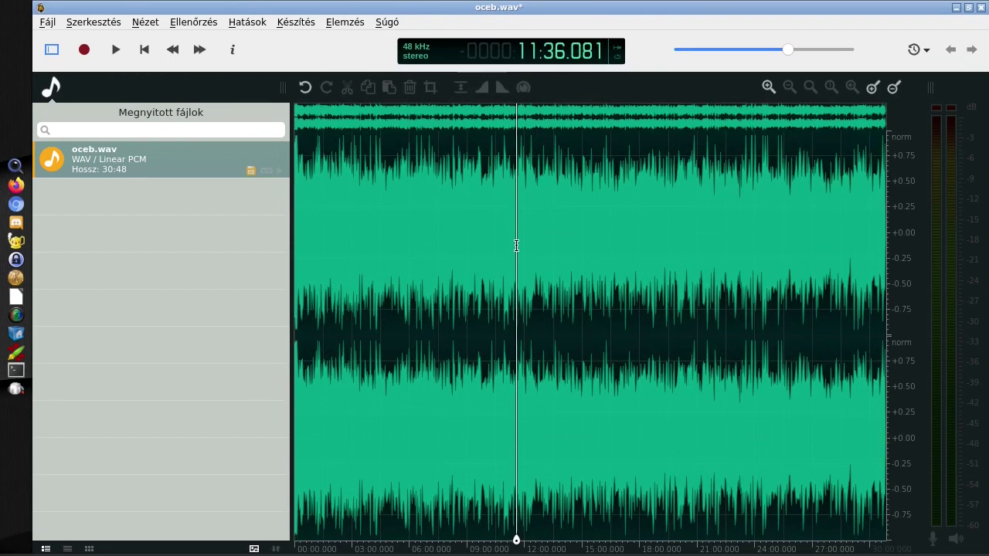
scroll(610, 236, up, 5)
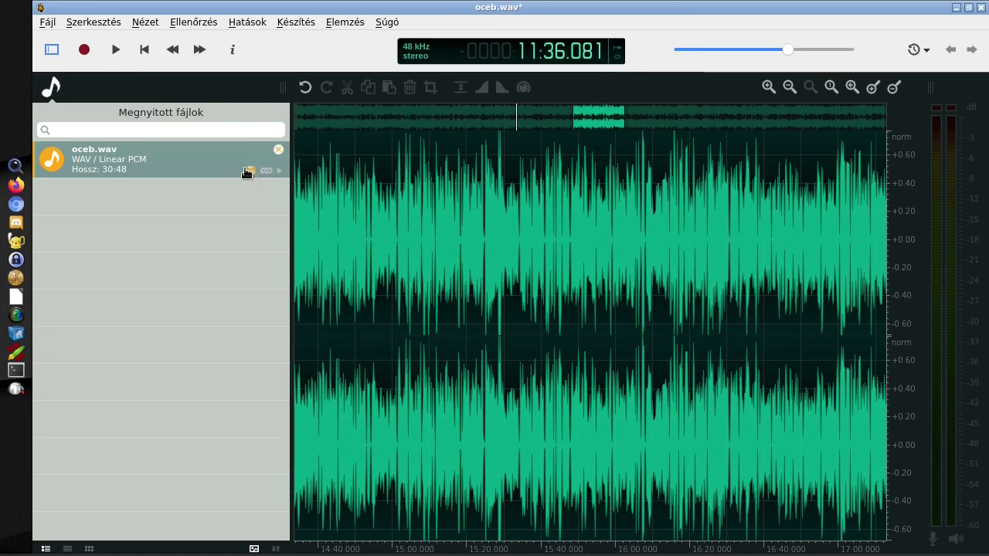
Save the processed recording as oceb_v.wav in Wav PCM Linear format in the Videók folder
click(47, 22)
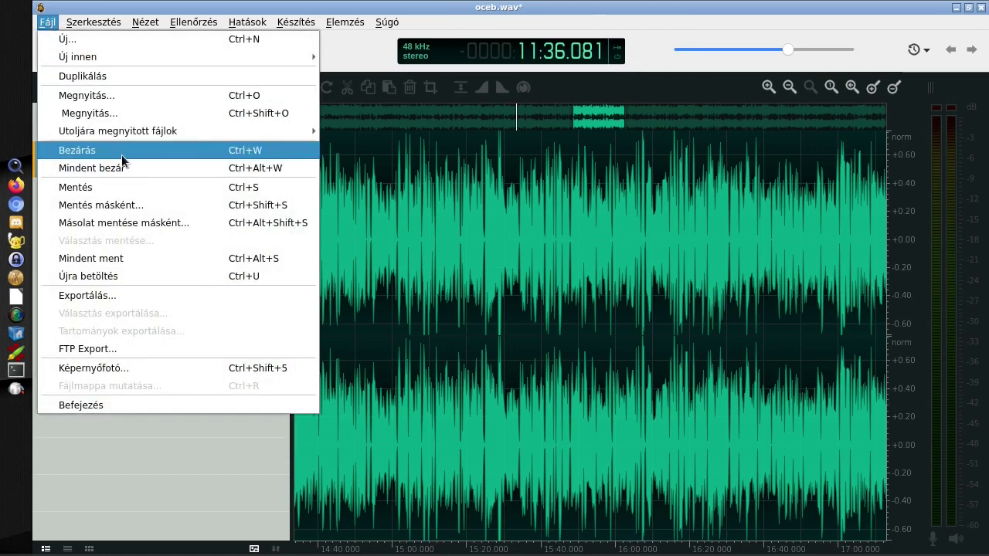
click(116, 205)
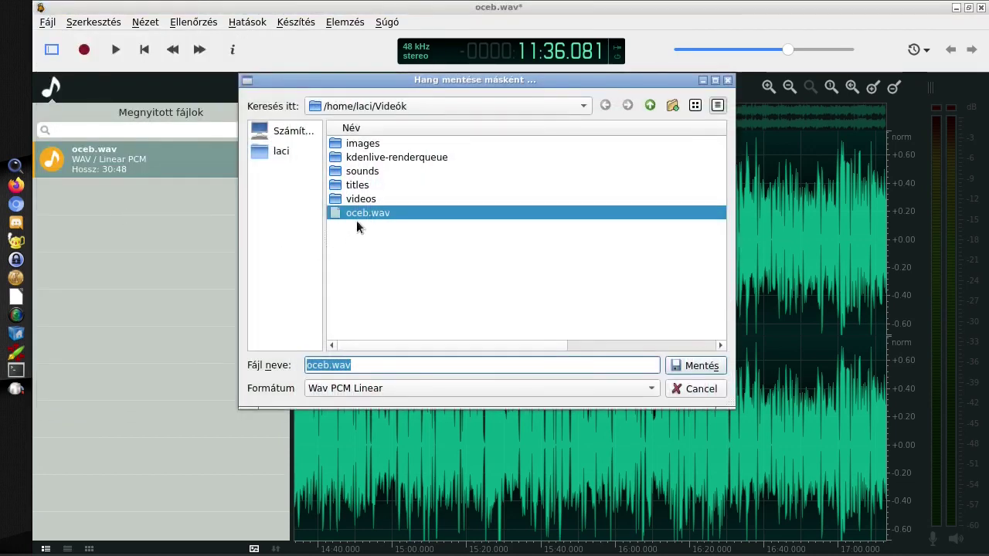
click(334, 364)
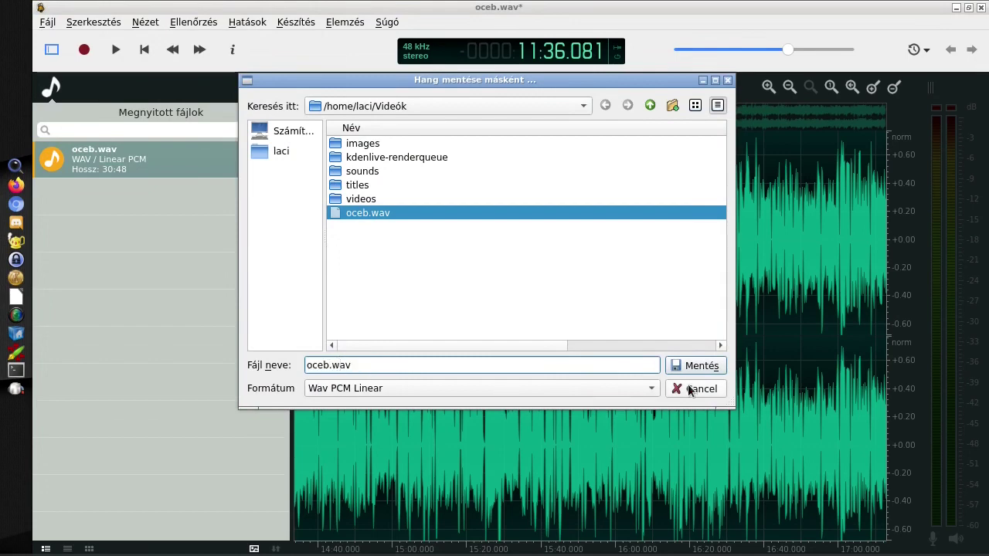
text(_v)
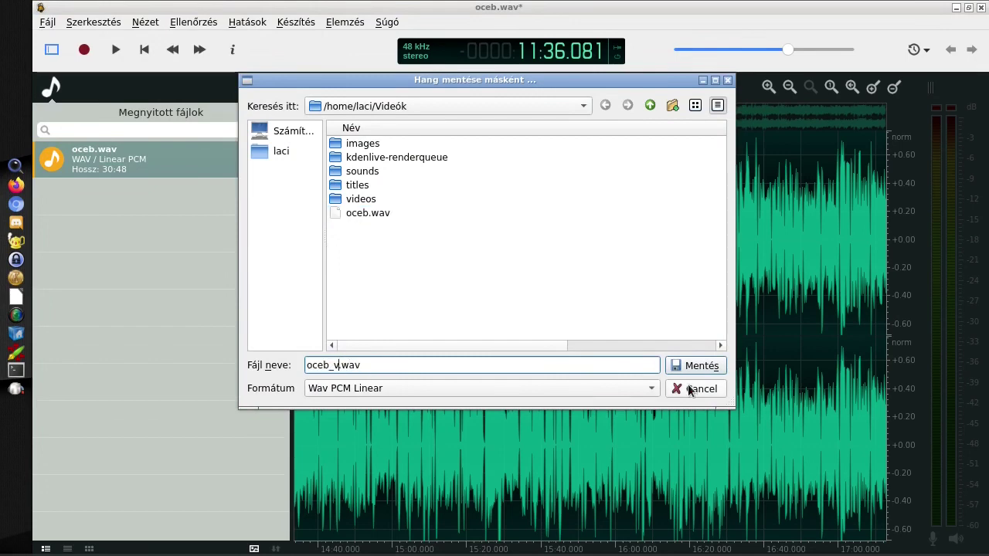
key(Return)
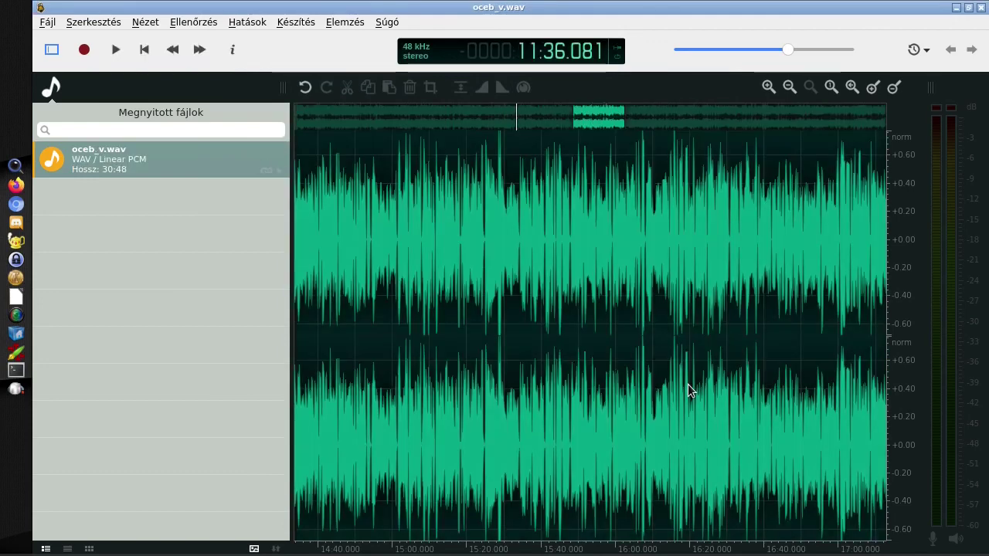
Close ocenaudio, bring up the file manager on the Videók folder and move its window aside to uncover the Kdenlive project
click(981, 7)
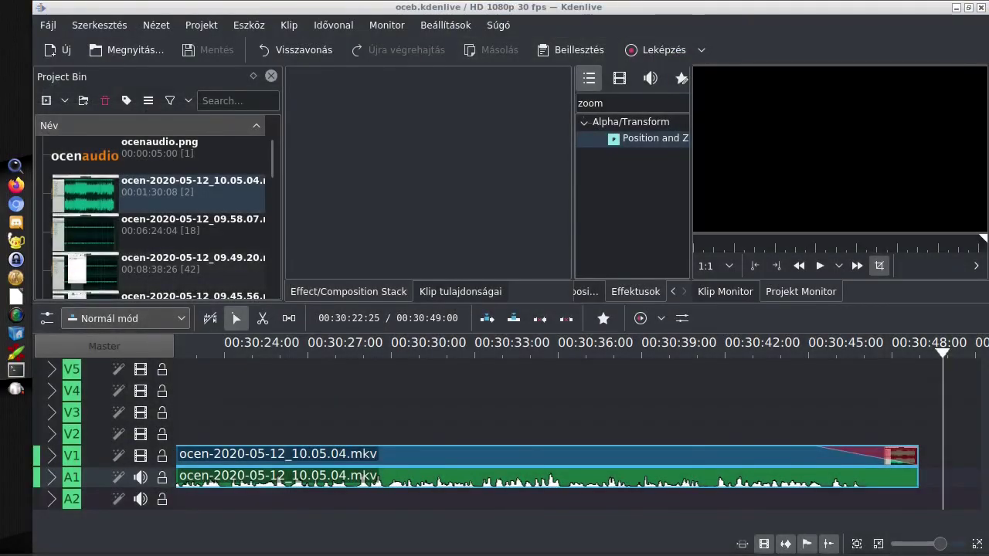
key(alt+Tab)
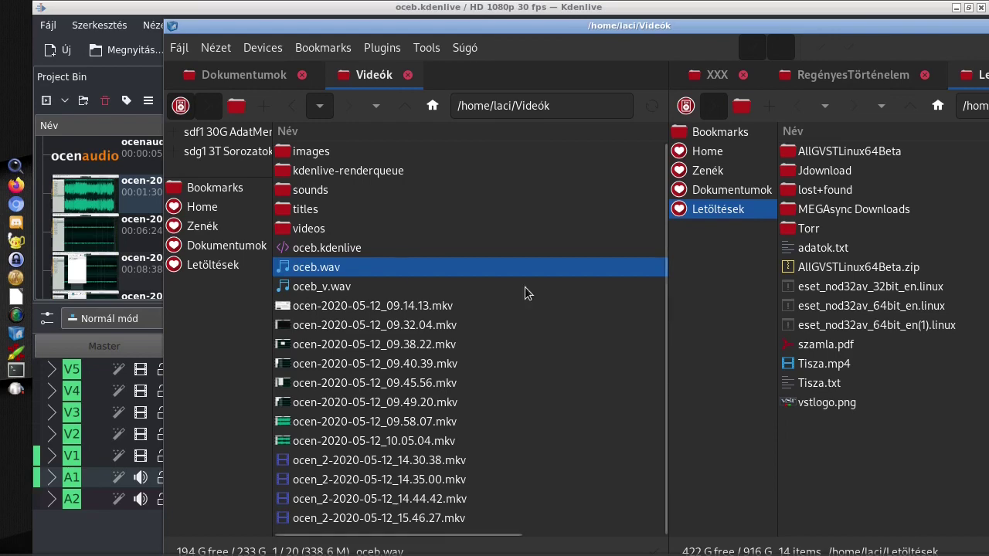
drag(343, 28, 962, 47)
drag(803, 46, 988, 7)
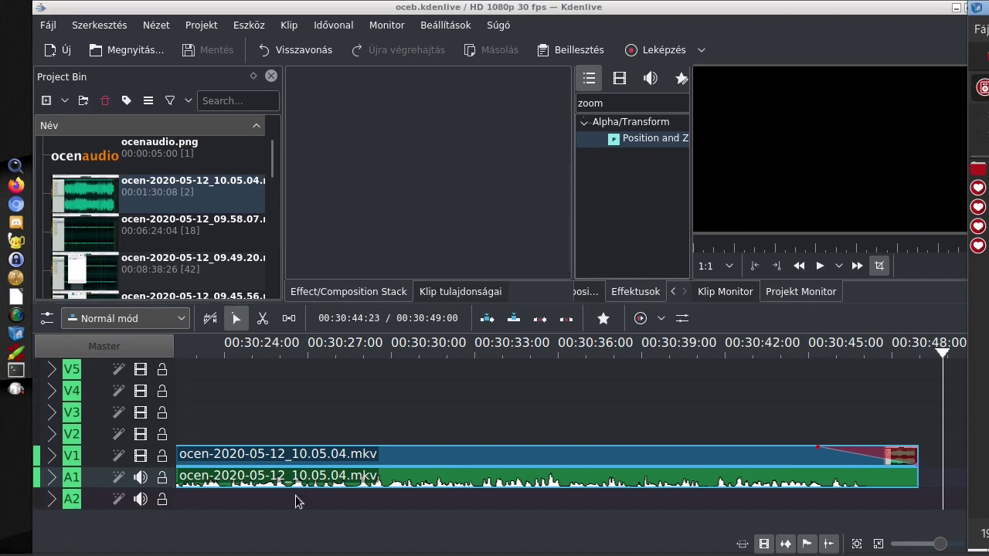
Delete the audio tracks A2 and A1 from the Kdenlive timeline
right_click(39, 505)
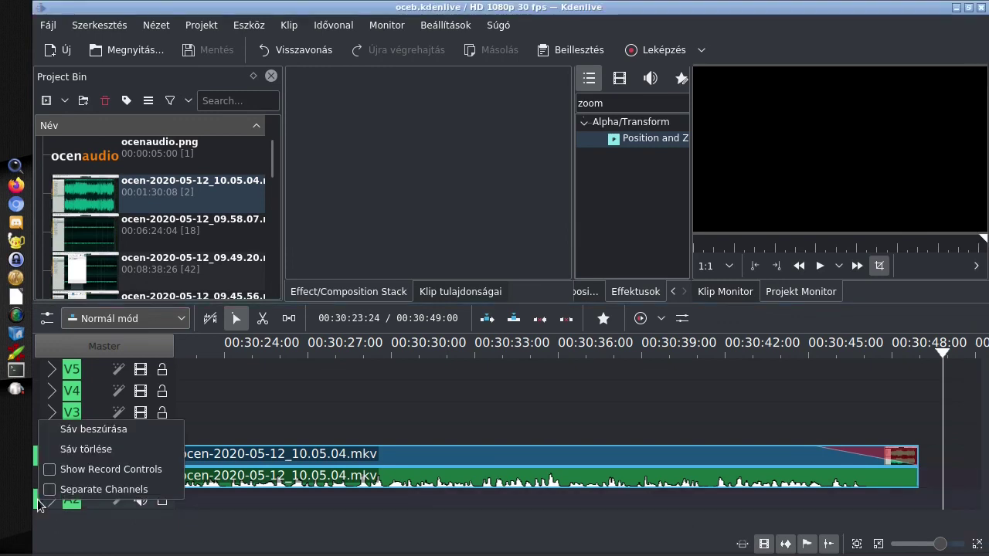
click(45, 449)
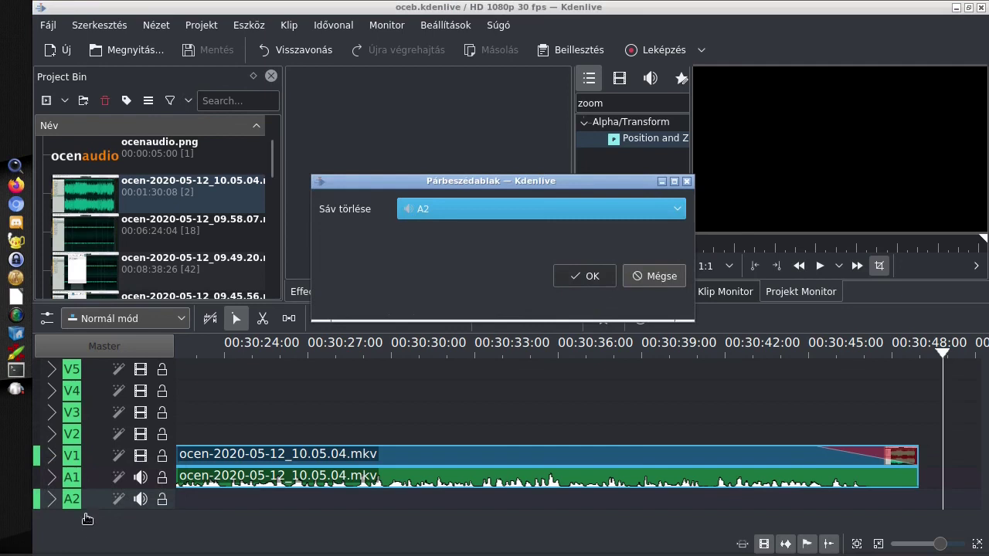
click(581, 277)
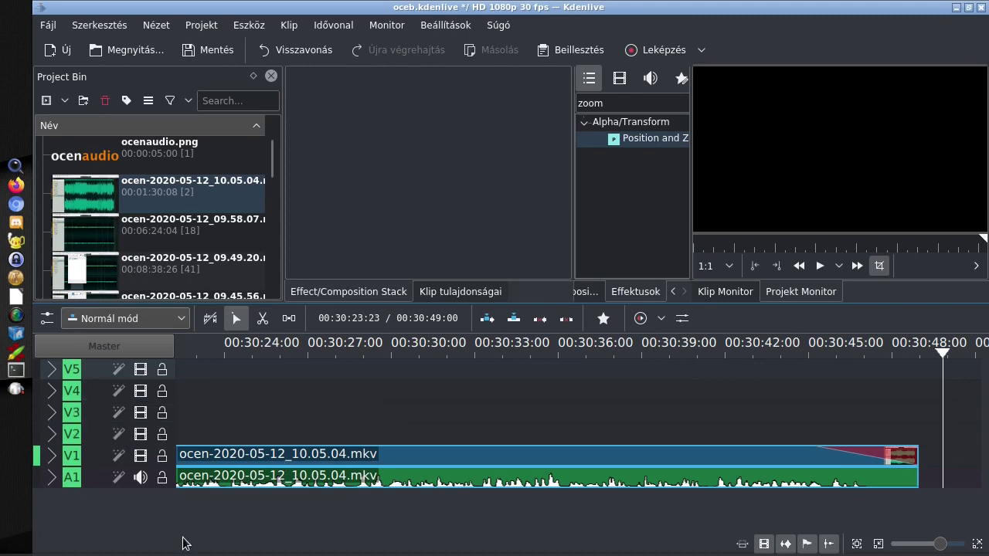
right_click(53, 495)
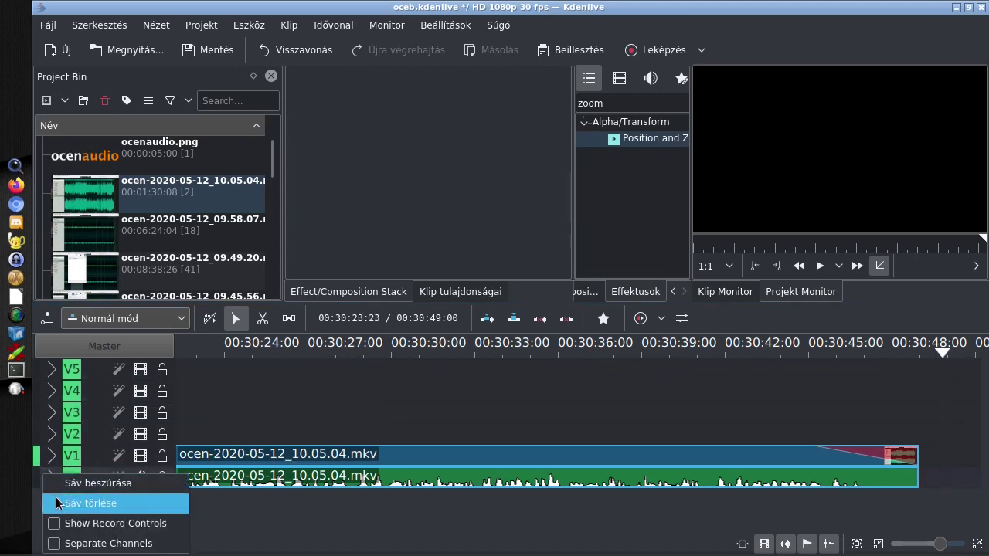
click(58, 503)
click(581, 277)
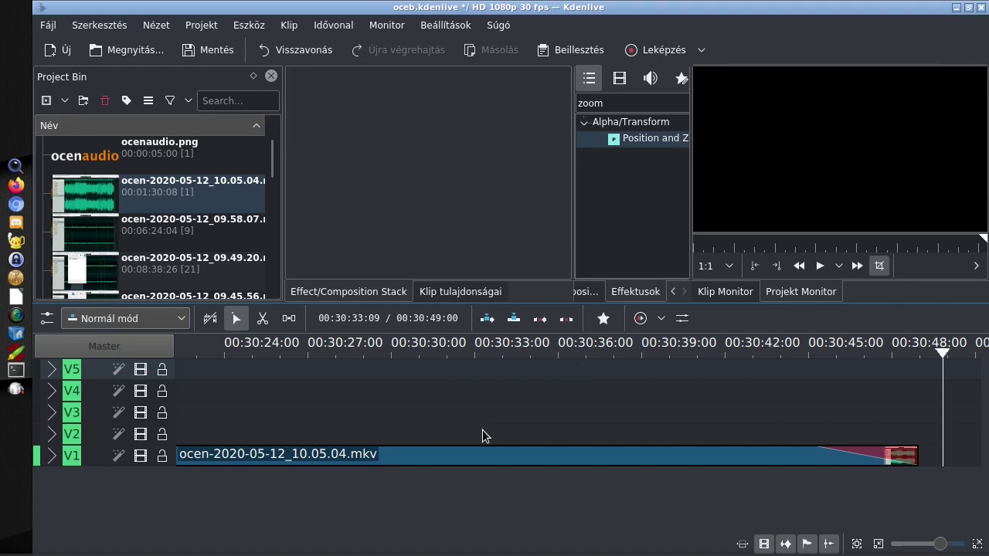
Insert a new audio track under V1 in the timeline, leaving the track name empty
right_click(42, 461)
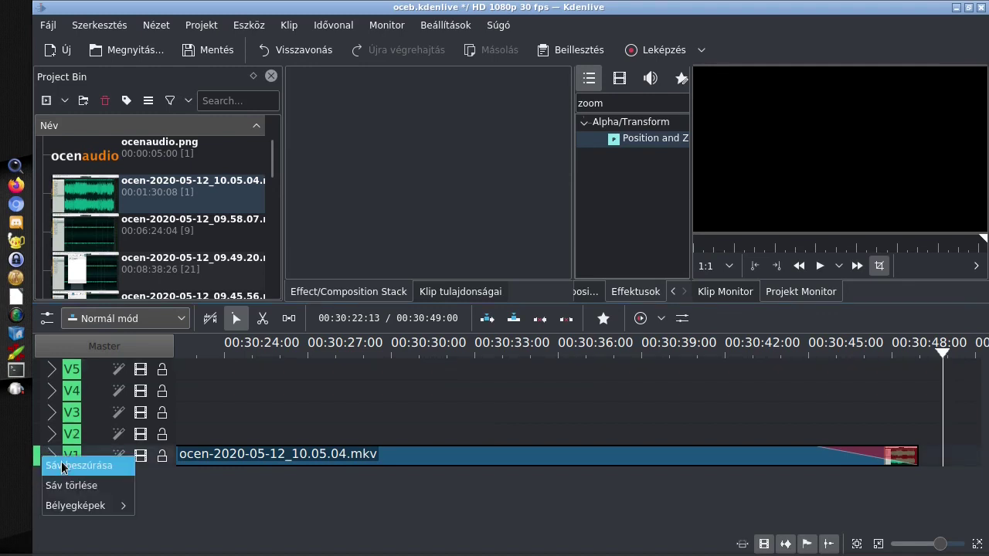
click(67, 466)
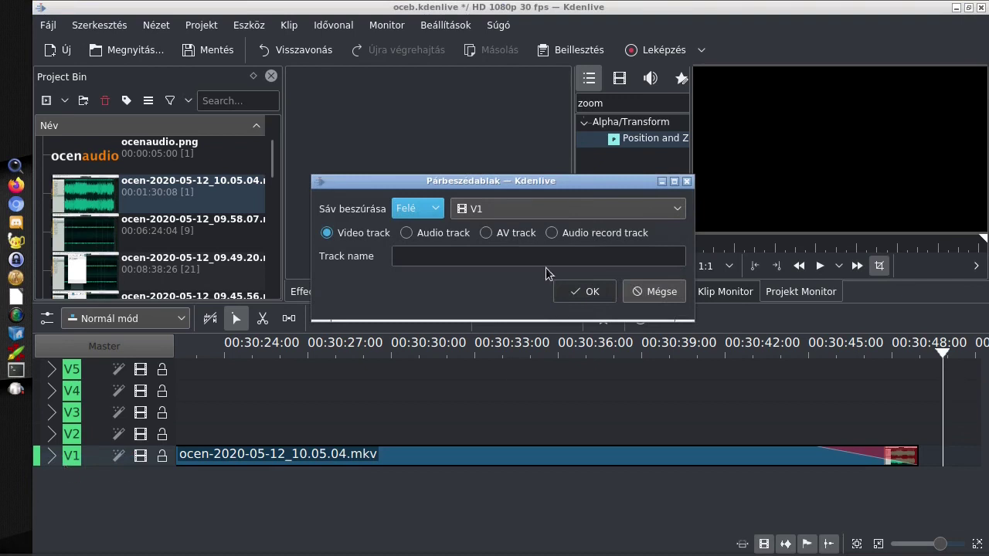
click(410, 234)
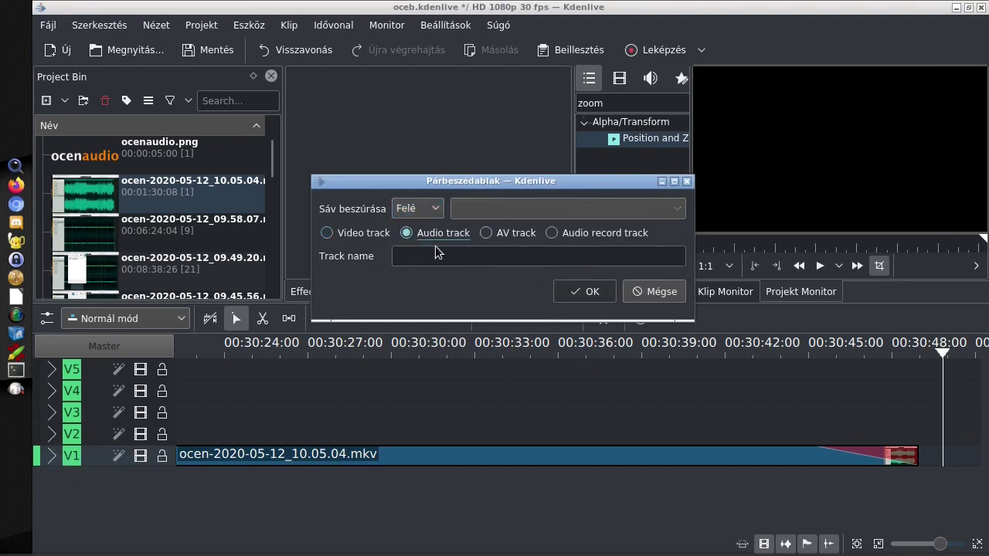
click(430, 213)
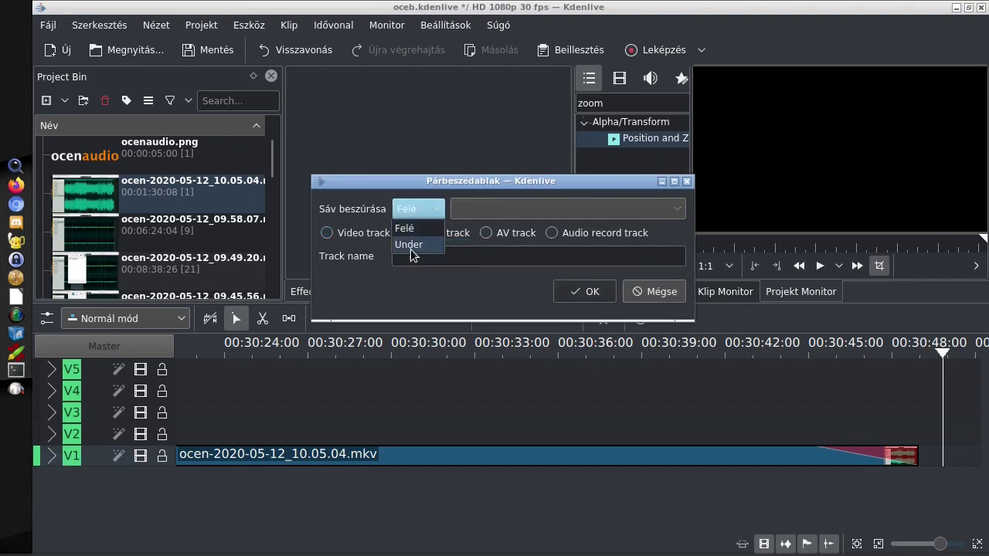
click(413, 246)
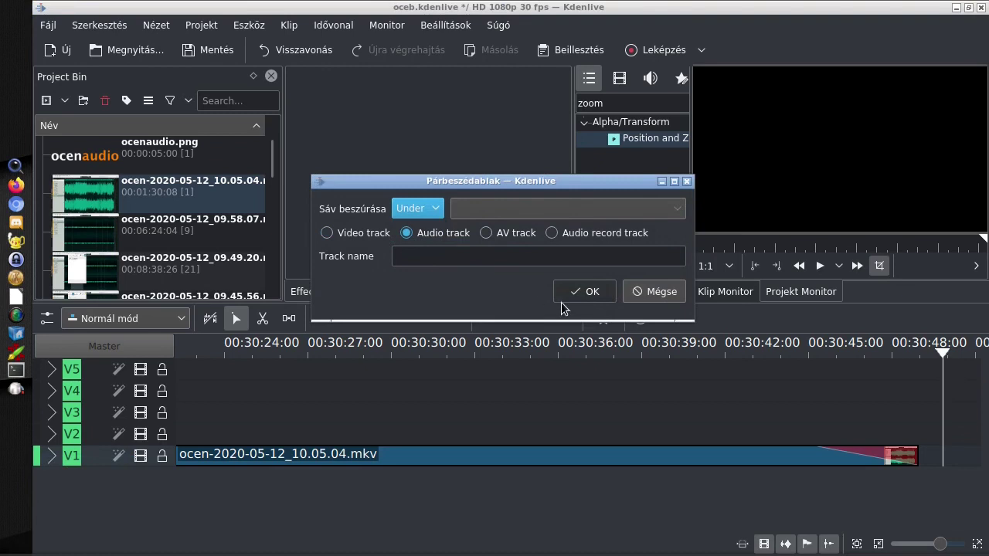
click(435, 210)
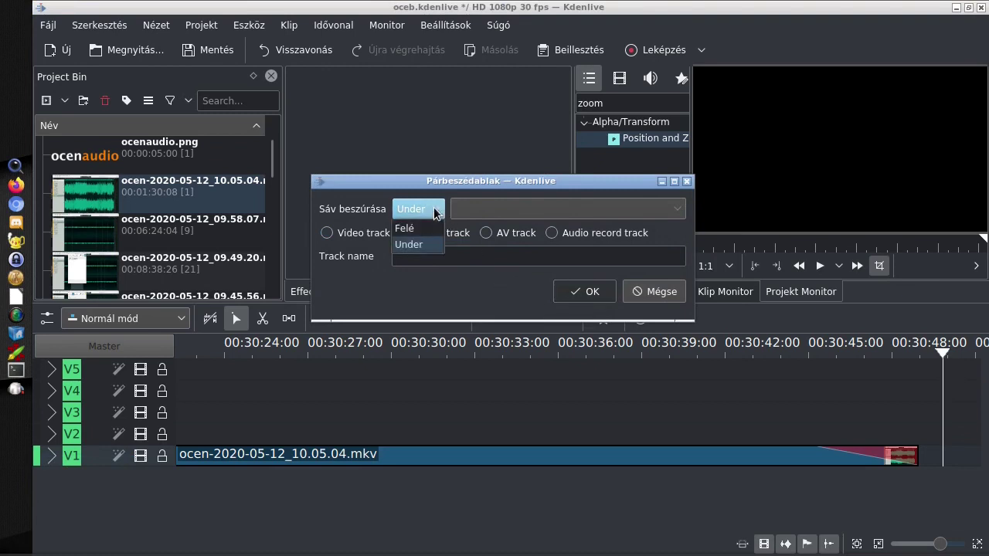
click(409, 246)
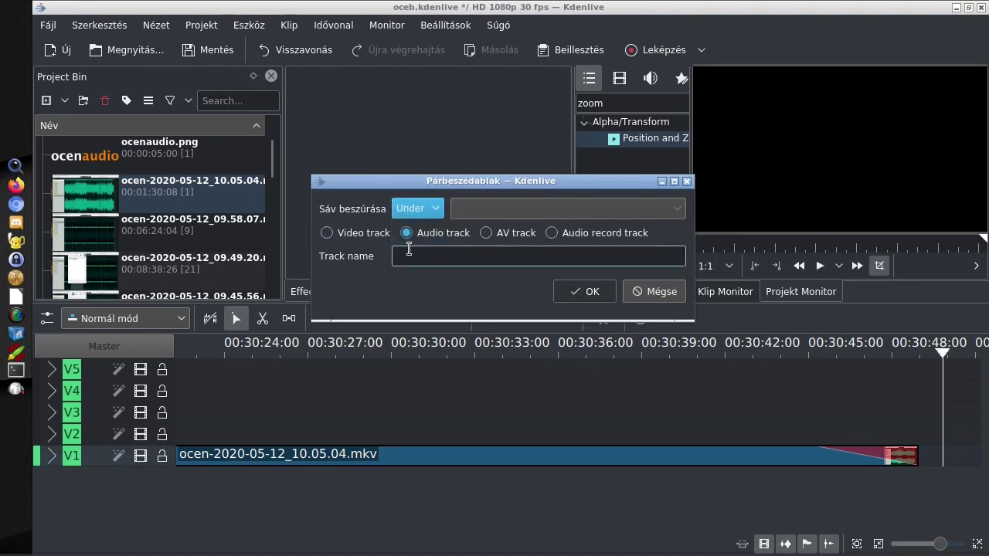
click(585, 293)
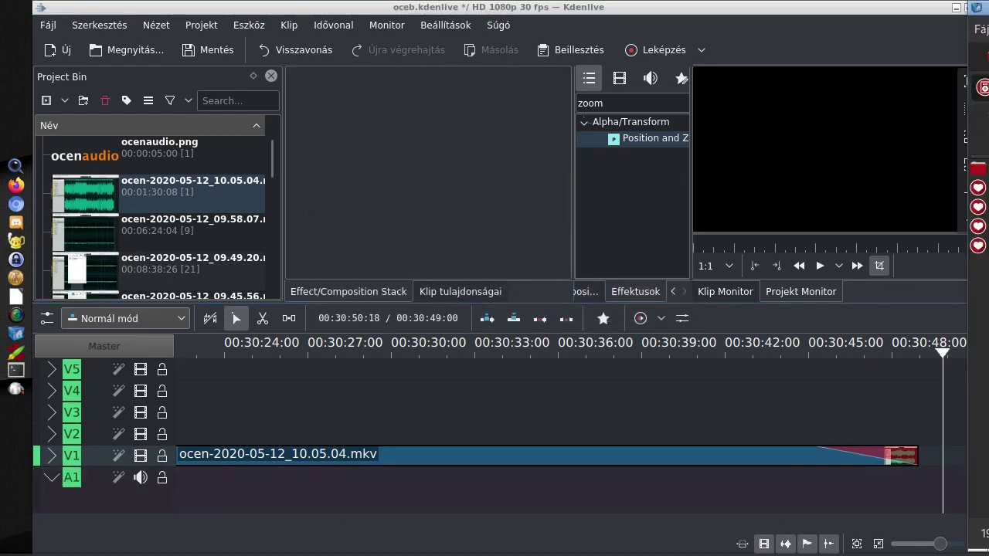
Add oceb_v.wav from the file manager to the project bin and place it on audio track A1
drag(187, 267, 187, 267)
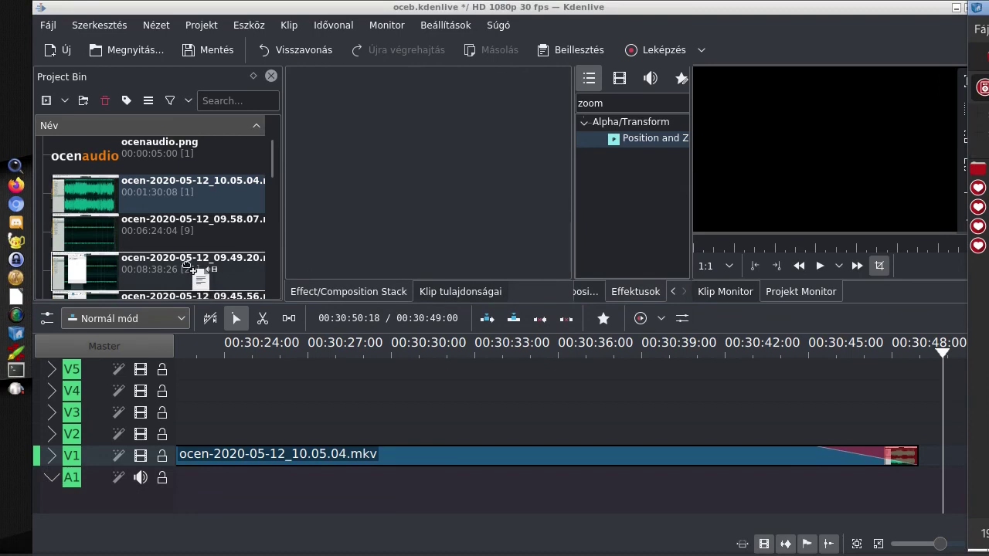
scroll(187, 267, down, 5)
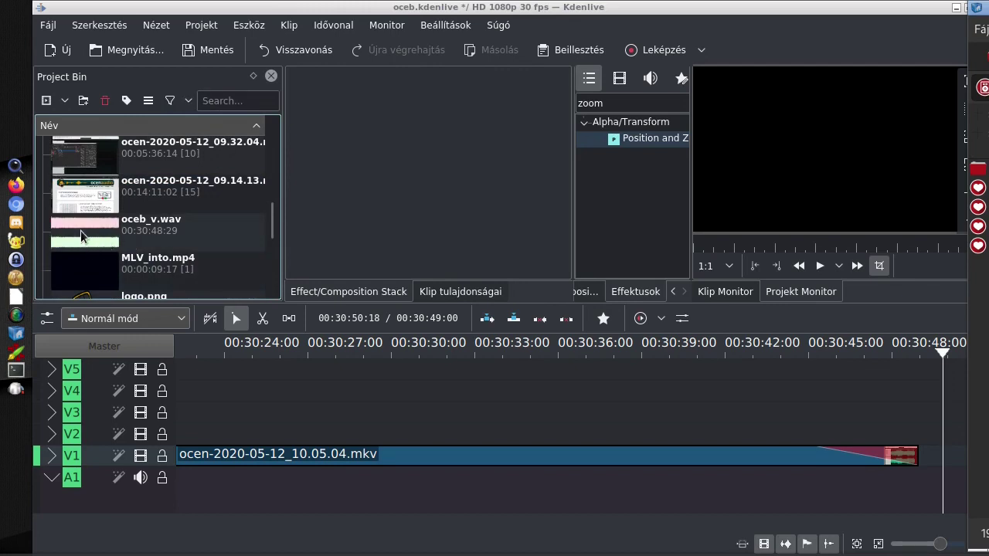
drag(81, 230, 321, 477)
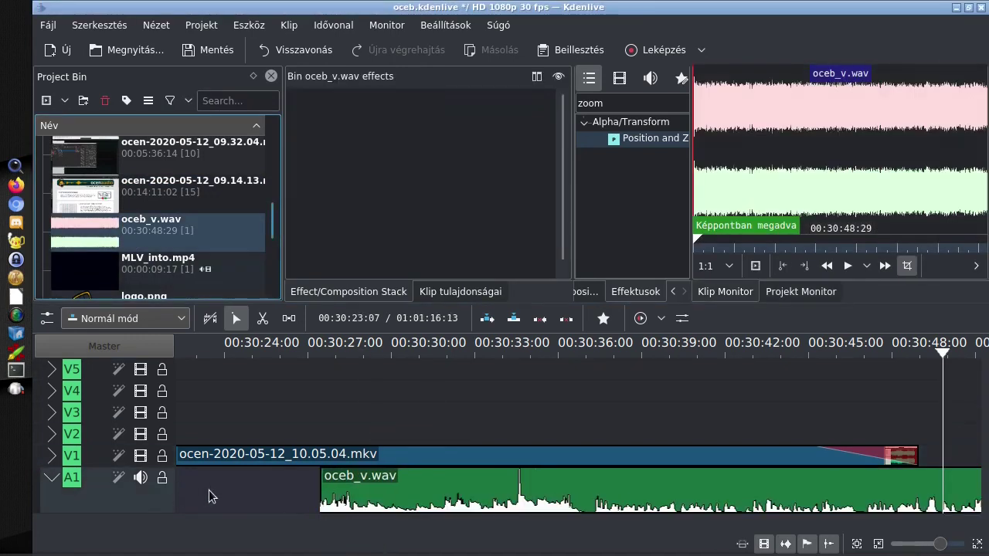
Remove the empty space before the oceb_v.wav clip on A1 and save the project
right_click(209, 496)
click(244, 382)
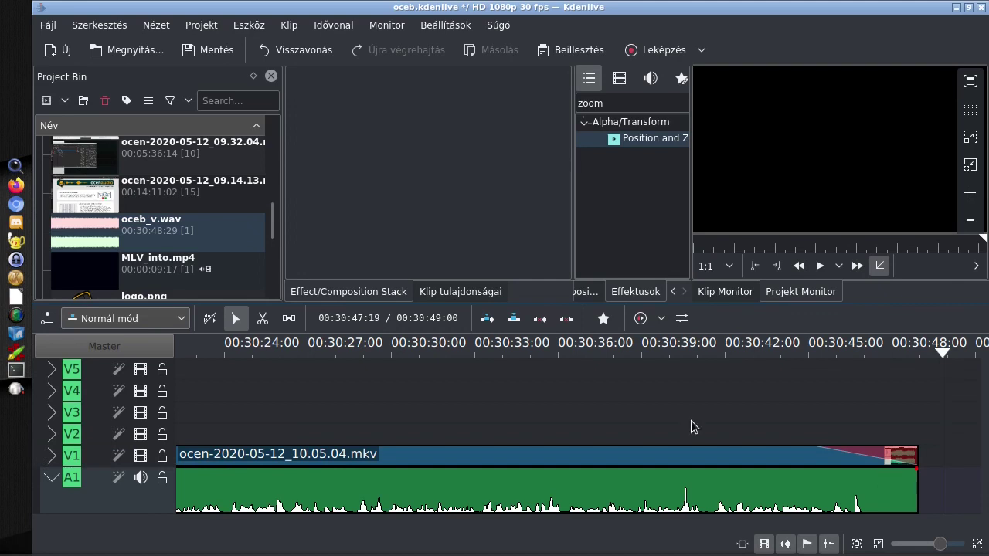
click(479, 353)
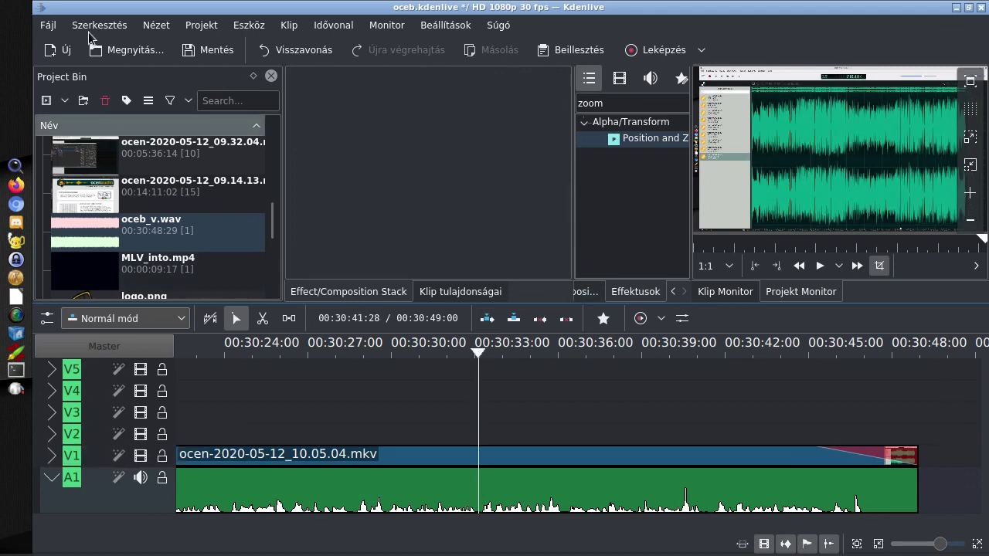
click(205, 49)
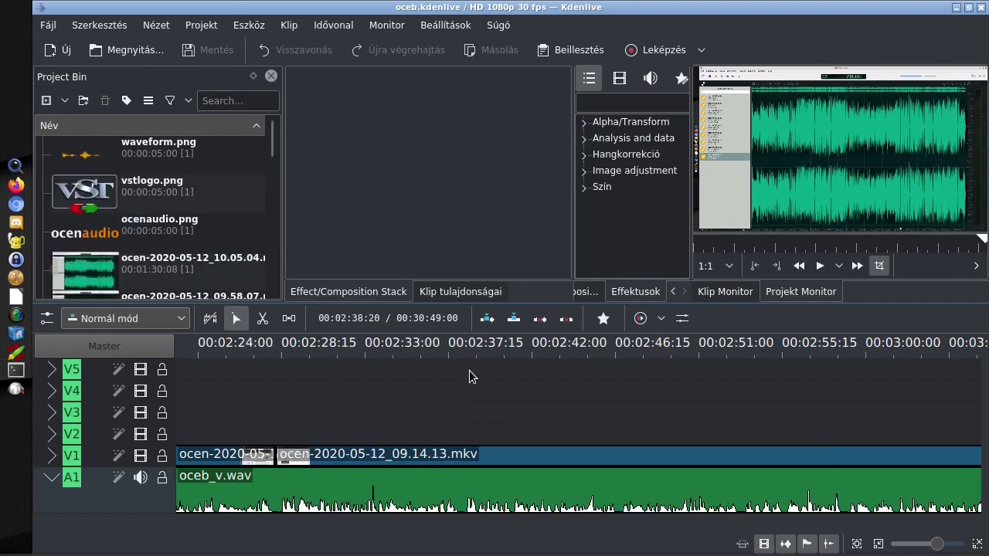
key(Left)
key(Right)
key(Right)
key(Right)
key(Right)
Render the full project to oceb.mp4 in the Videók folder with the MP4-H265 (HEVC) format and More options enabled
click(660, 50)
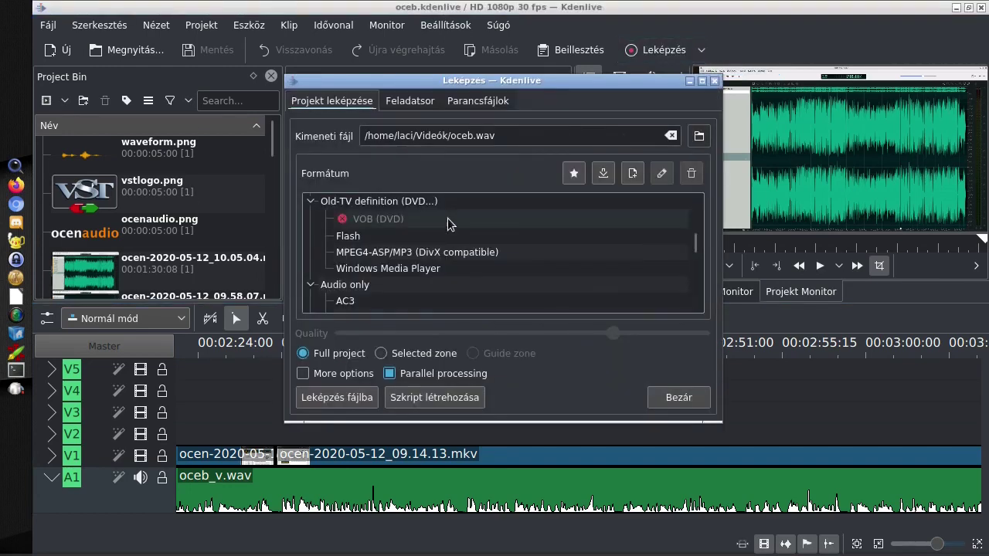
scroll(478, 257, up, 2)
scroll(478, 258, down, 1)
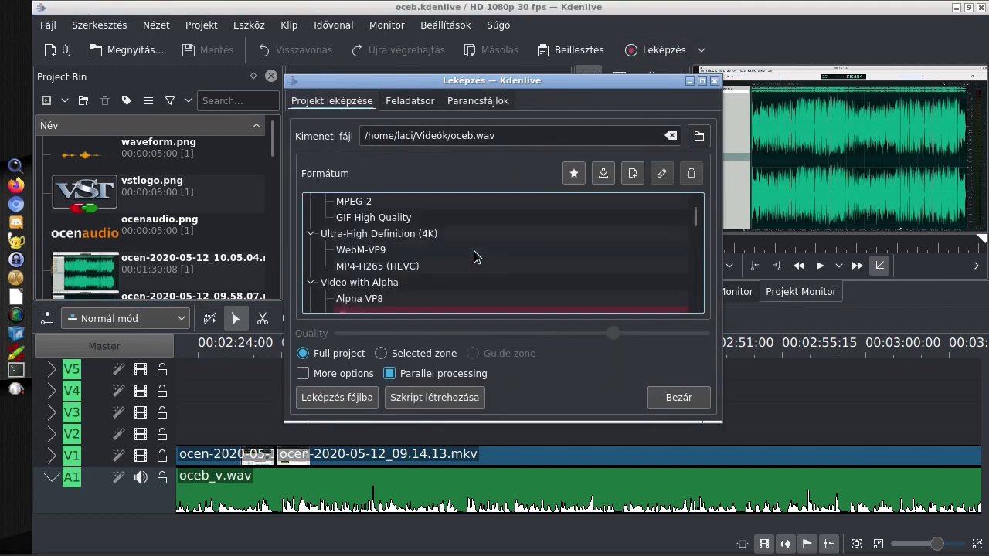
click(410, 267)
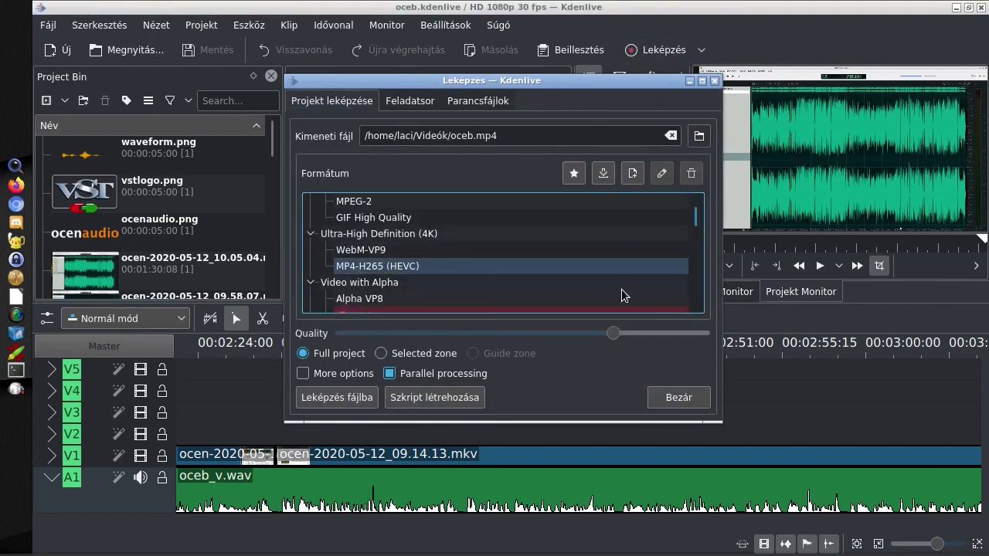
click(332, 375)
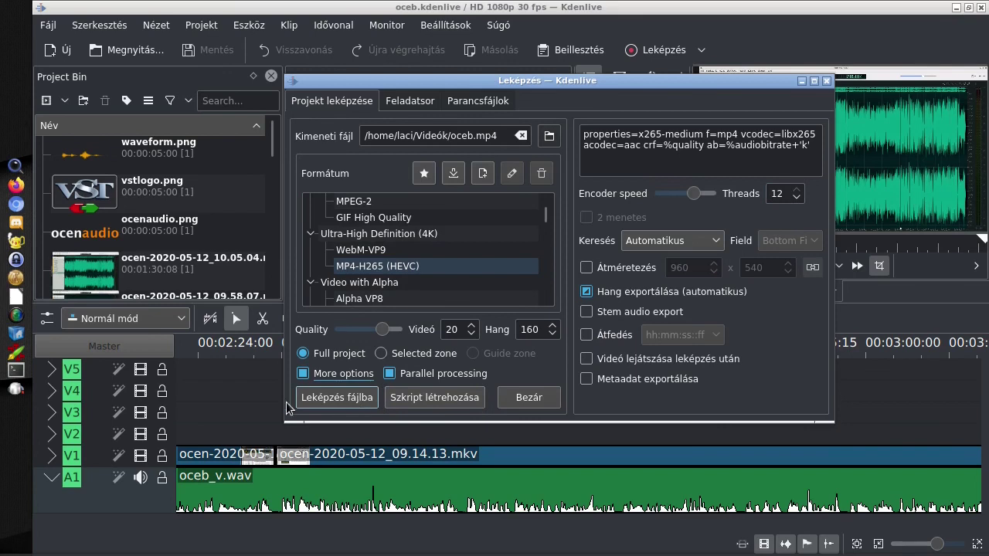
click(344, 397)
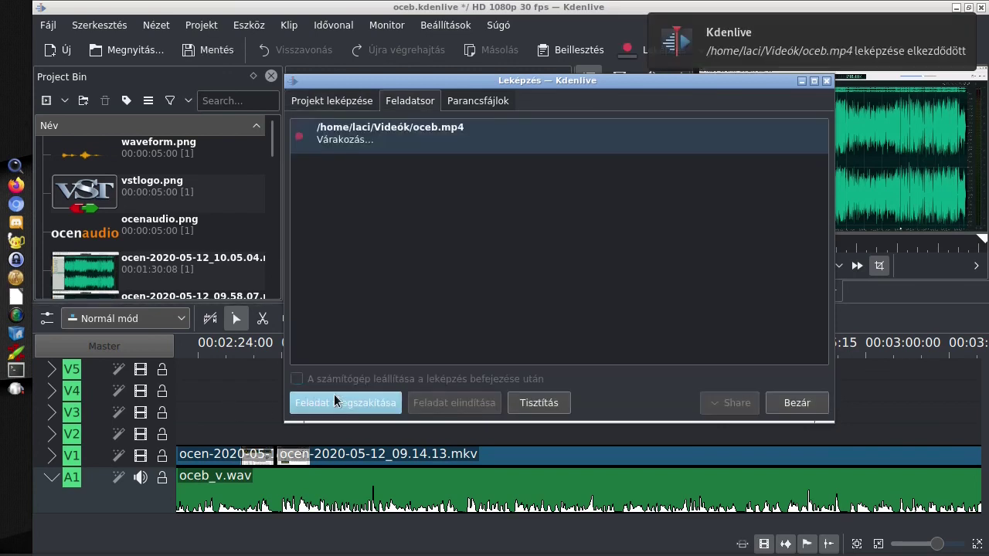